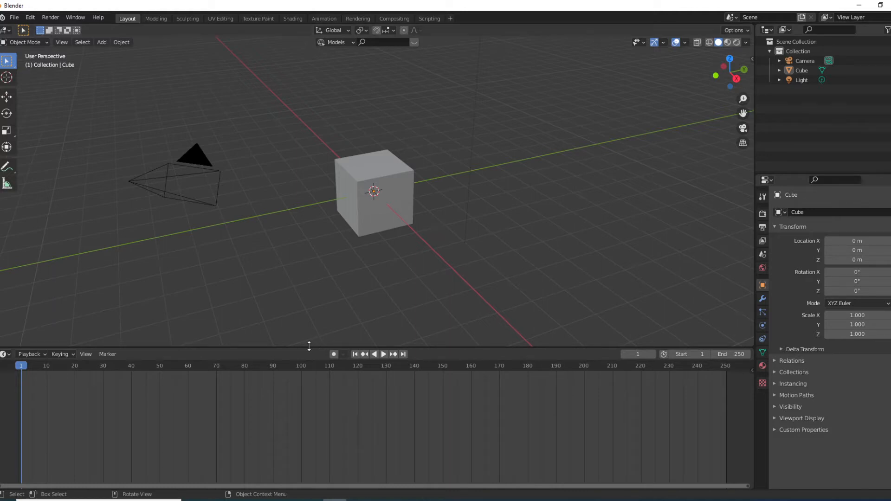
# Step: Delete the default cube and add a UV sphere mesh in its place
pyautogui.moveTo(315, 346); pyautogui.dragTo(312, 316)
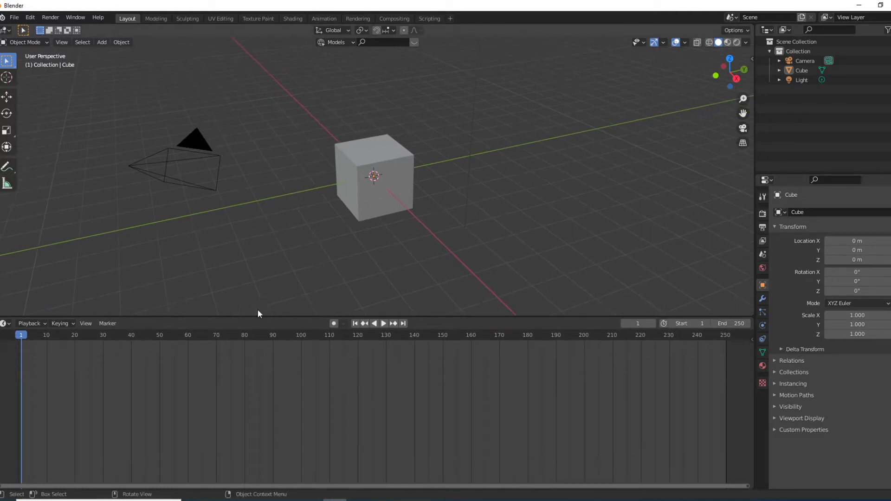
pyautogui.scroll(3, 258, 310)
pyautogui.scroll(-5, 295, 284)
pyautogui.scroll(2, 379, 225)
pyautogui.click(388, 162)
pyautogui.press('x')
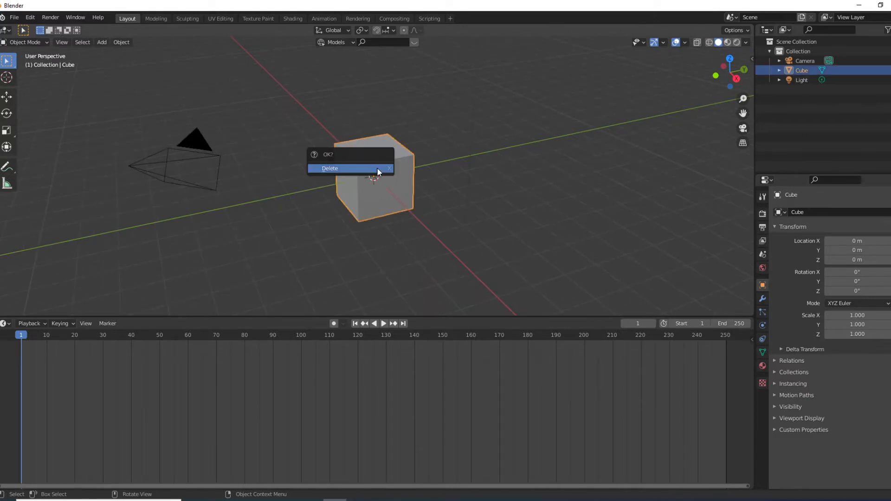
pyautogui.click(377, 168)
pyautogui.hotkey('shift', 'a')
pyautogui.moveTo(371, 178)
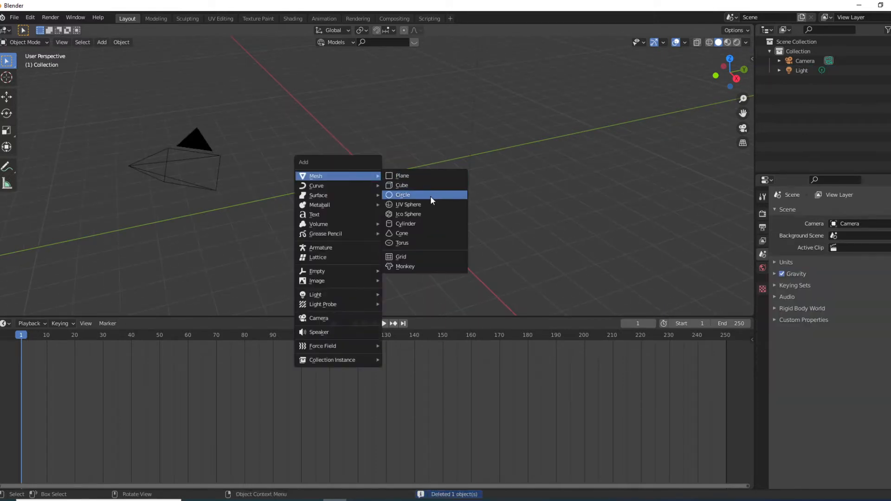
pyautogui.click(420, 204)
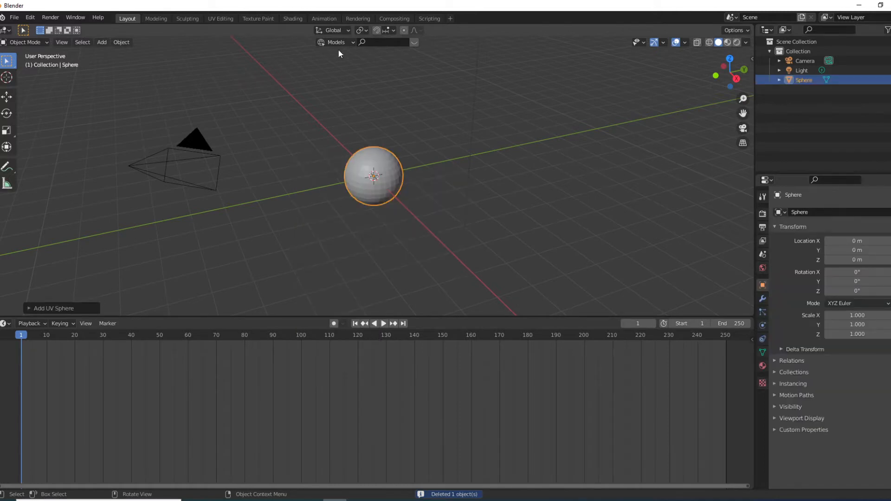
# Step: Switch to the Shading workspace and create a new material for the sphere
pyautogui.click(291, 19)
pyautogui.scroll(3, 420, 219)
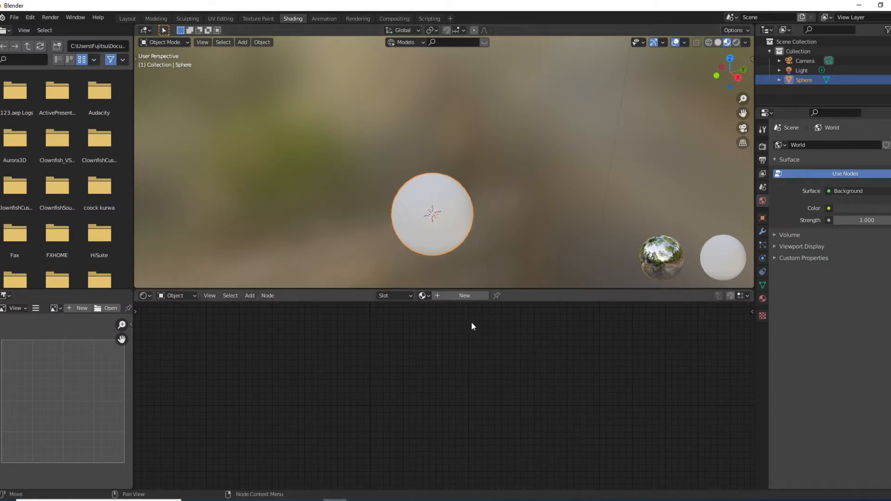
pyautogui.click(459, 295)
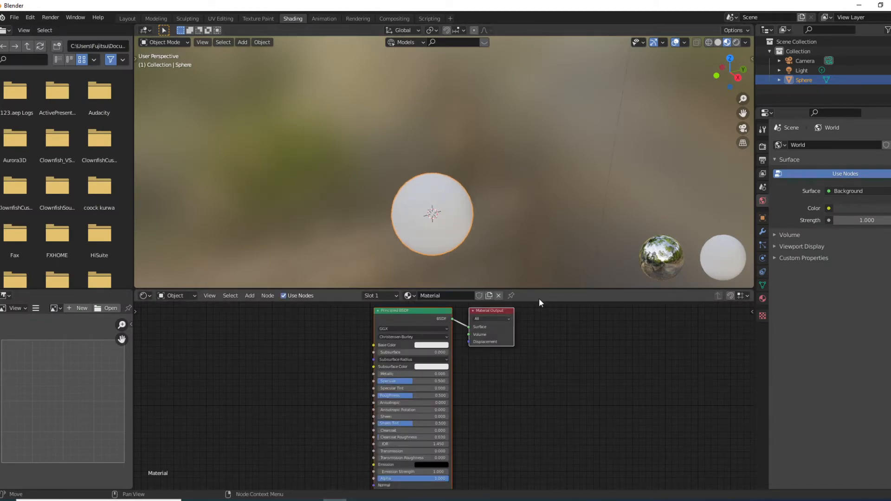
# Step: Add a Texture Coordinate node to the left of the Principled BSDF node
pyautogui.click(304, 408)
pyautogui.scroll(-2, 322, 391)
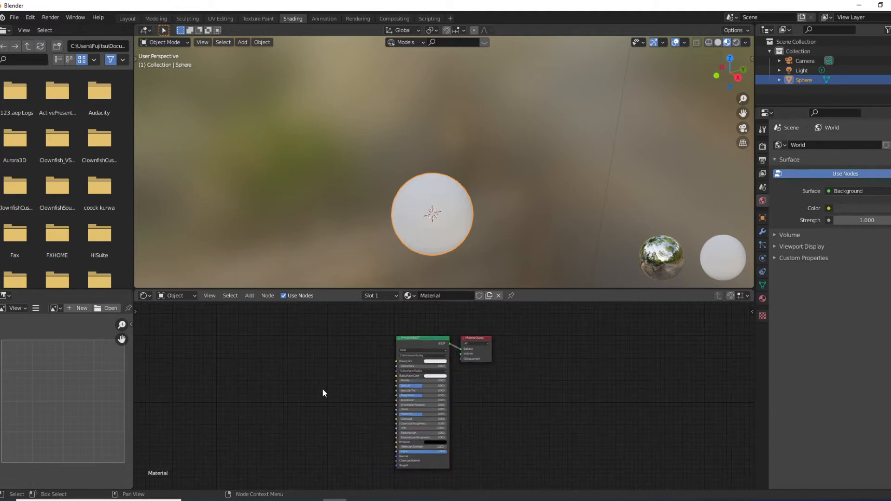
pyautogui.scroll(1, 285, 418)
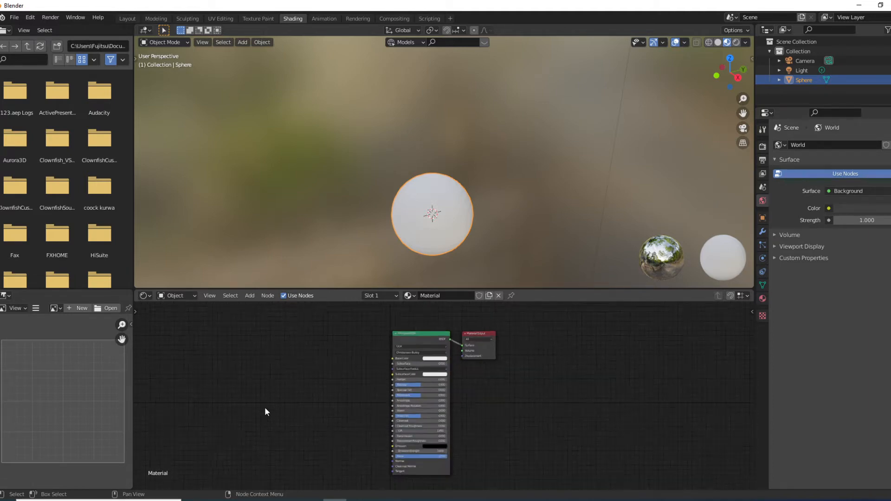
pyautogui.hotkey('shift', 'a')
pyautogui.click(247, 385)
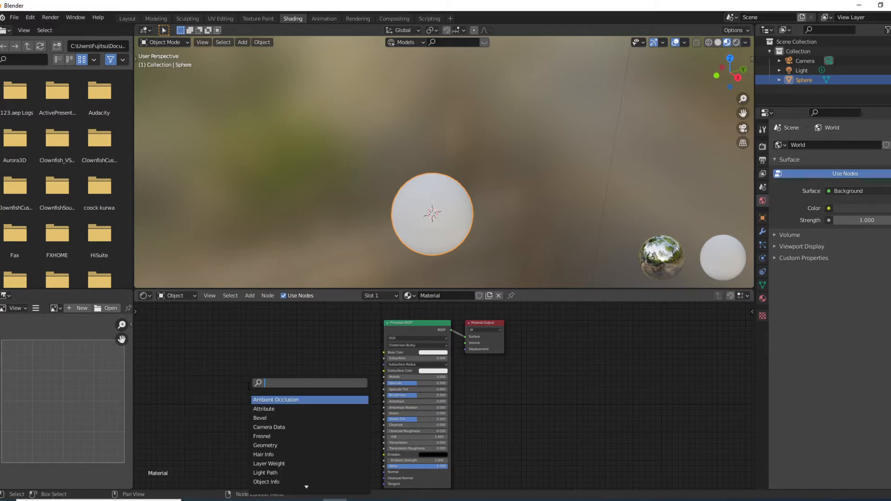
pyautogui.write('tex')
pyautogui.press('Return')
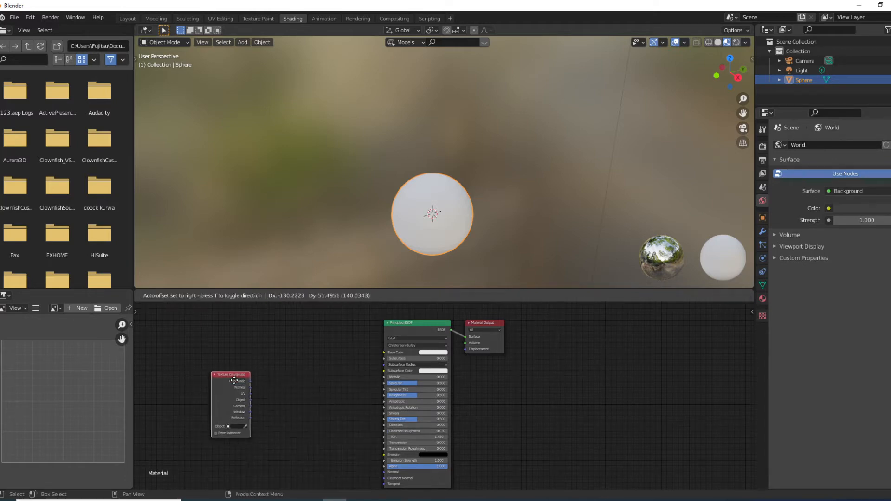
pyautogui.click(225, 379)
# Step: Add a Mapping node directly beside the Texture Coordinate node
pyautogui.hotkey('shift', 'a')
pyautogui.click(291, 381)
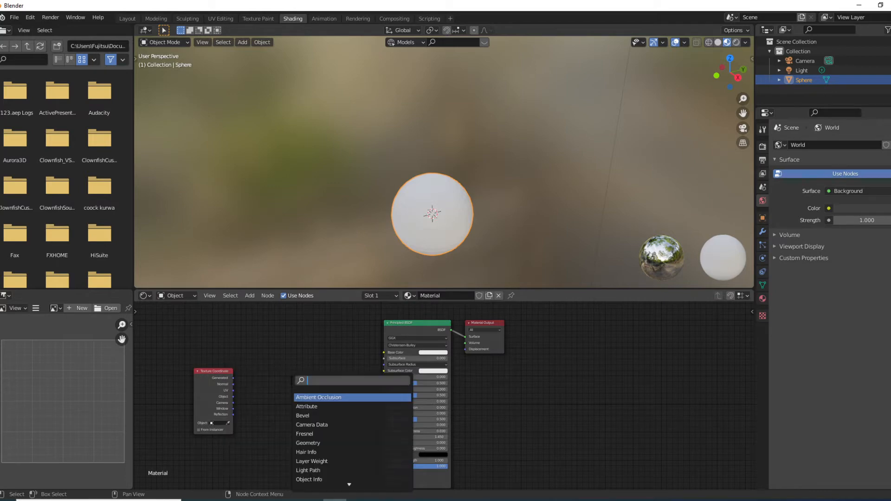
pyautogui.write('ma')
pyautogui.press('Down')
pyautogui.press('Down')
pyautogui.press('Down')
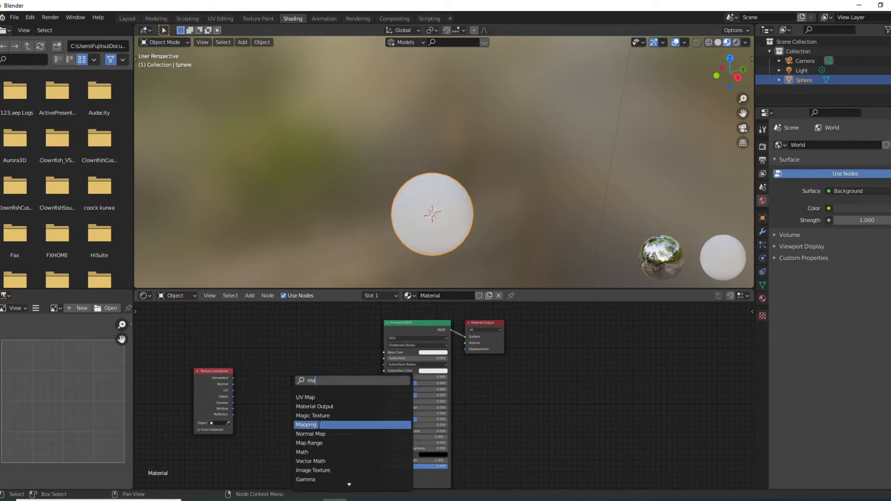
pyautogui.press('Return')
pyautogui.click(264, 387)
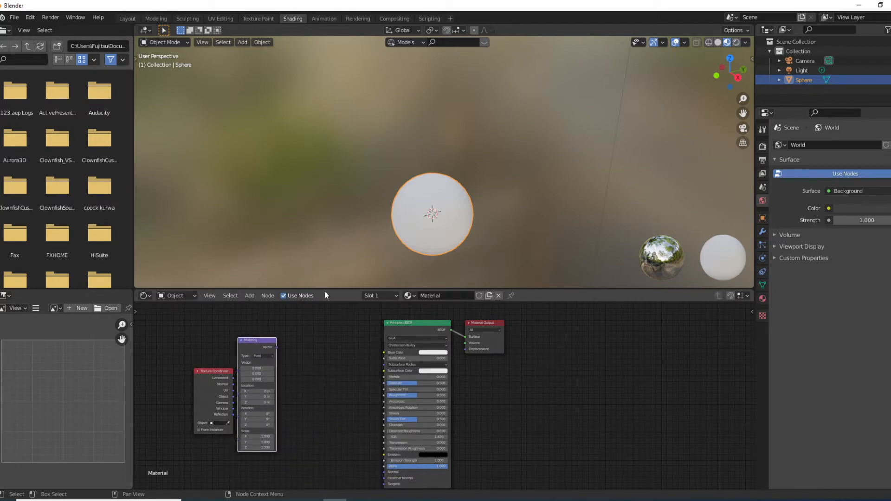
# Step: Enlarge the node editor and connect the Texture Coordinate node's UV output to the Mapping node's Vector input
pyautogui.moveTo(338, 289); pyautogui.dragTo(354, 220)
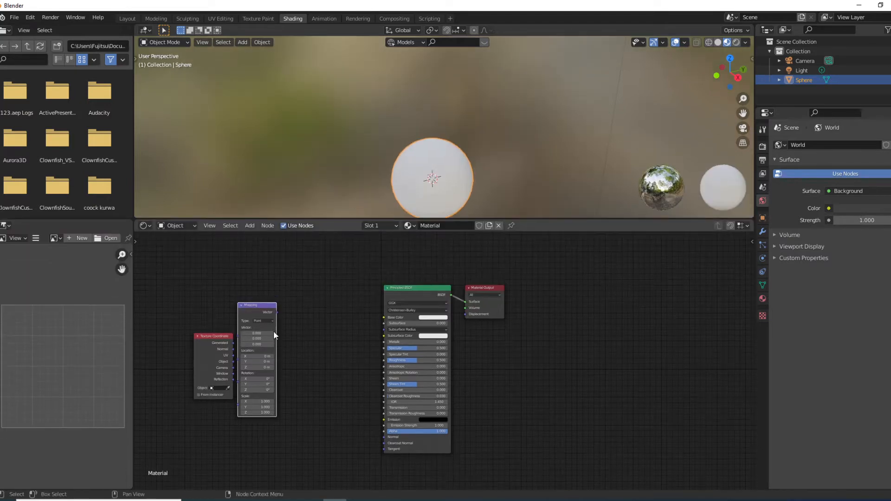
pyautogui.moveTo(191, 294); pyautogui.dragTo(637, 482)
pyautogui.moveTo(212, 366); pyautogui.dragTo(288, 363)
pyautogui.click(288, 363)
pyautogui.scroll(2, 288, 363)
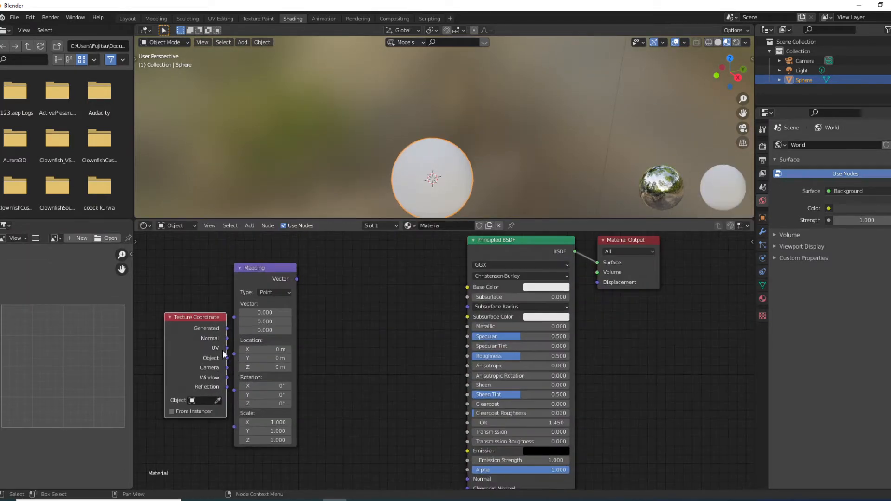
pyautogui.moveTo(227, 348); pyautogui.dragTo(241, 316)
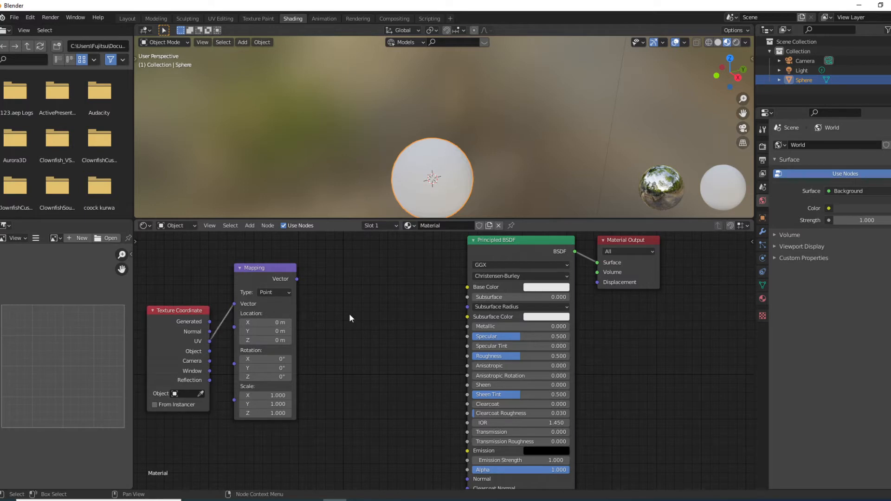
# Step: Add a Math node set to Add to the right of the Mapping node
pyautogui.hotkey('shift', 'a')
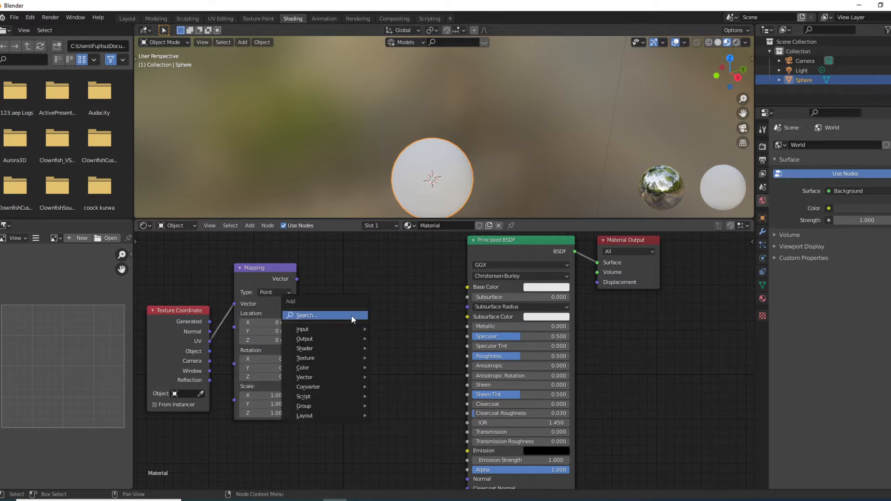
pyautogui.click(343, 318)
pyautogui.write('ma')
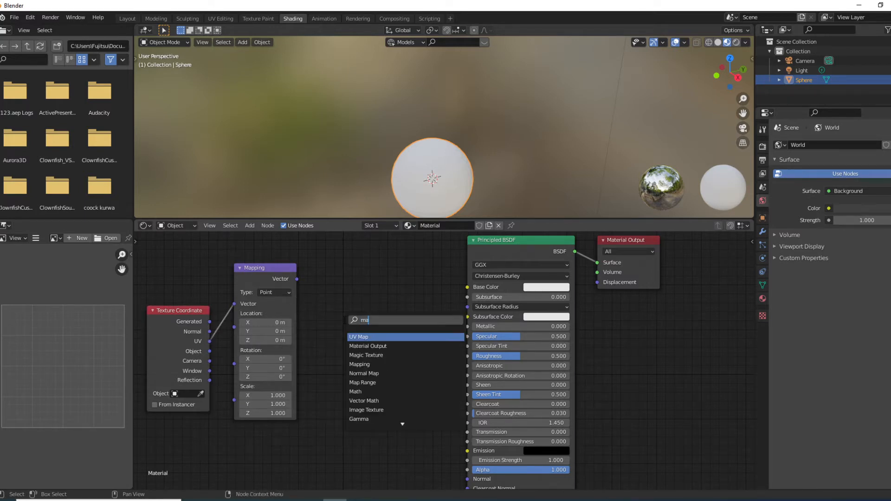
pyautogui.click(366, 392)
pyautogui.click(346, 277)
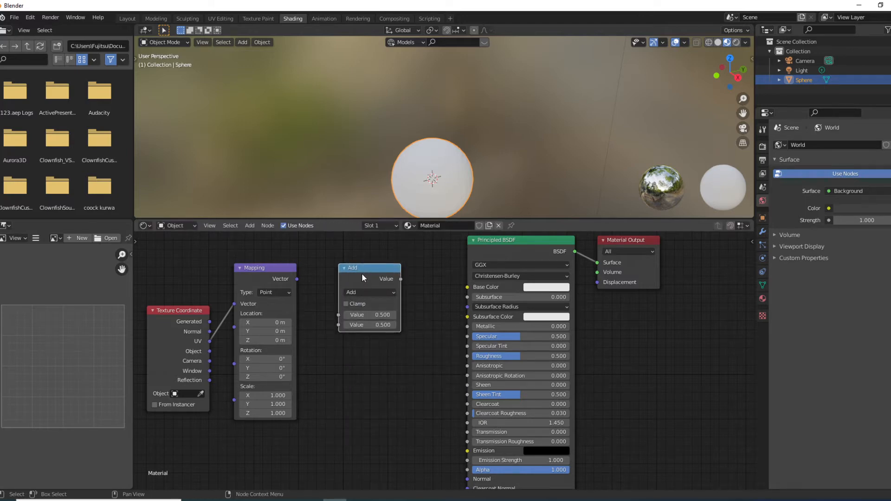
# Step: Duplicate the Math node three times and arrange the four Add nodes in a two-by-two grid
pyautogui.hotkey('shift', 'd')
pyautogui.click(378, 371)
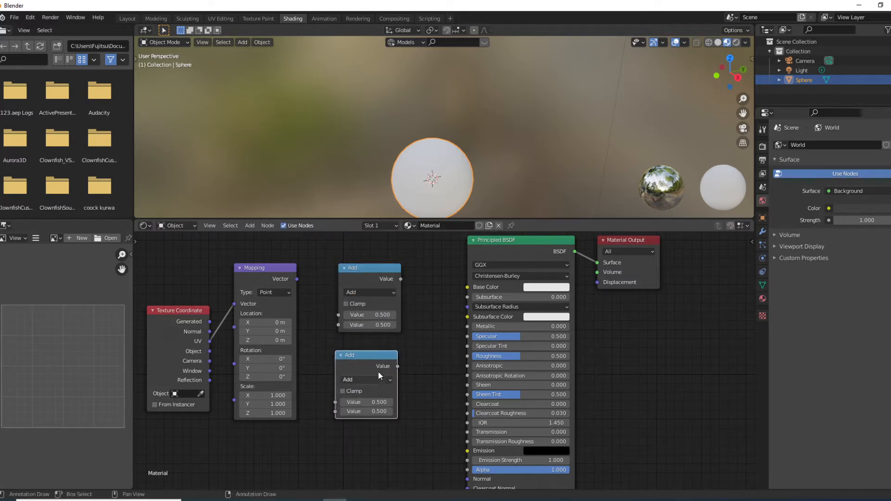
pyautogui.hotkey('shift', 'd')
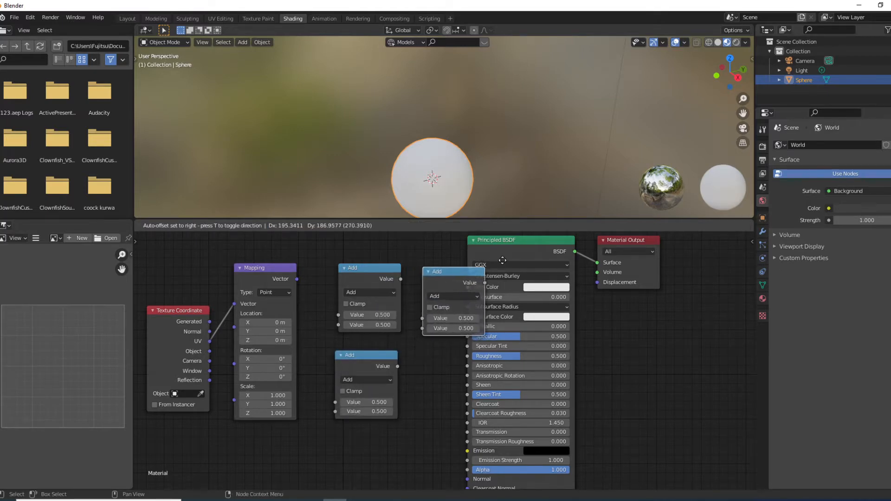
pyautogui.click(500, 255)
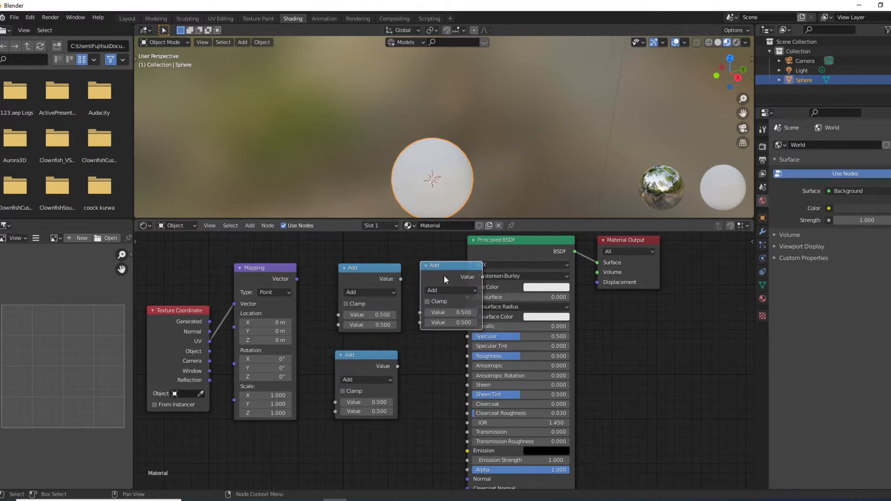
pyautogui.hotkey('shift', 'd')
pyautogui.click(441, 375)
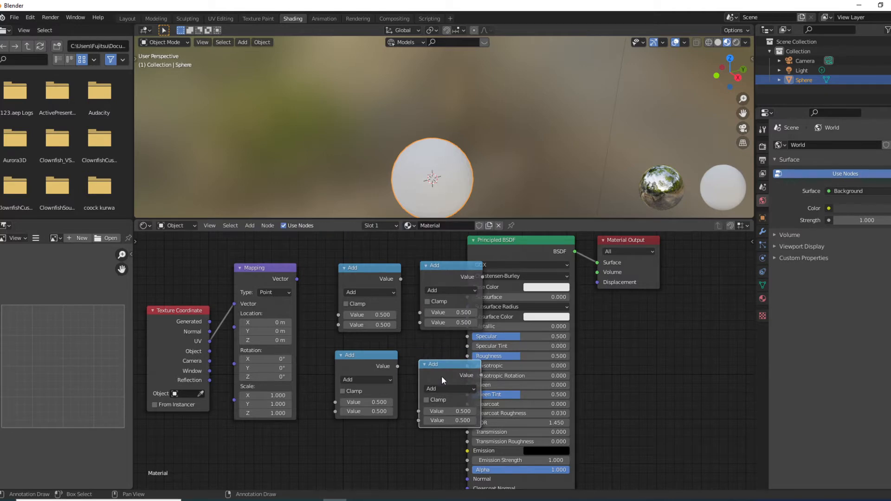
# Step: Move the Principled BSDF and Material Output nodes further right to clear space beside the Math nodes
pyautogui.scroll(-2, 443, 366)
pyautogui.moveTo(613, 366); pyautogui.dragTo(519, 277)
pyautogui.press('g')
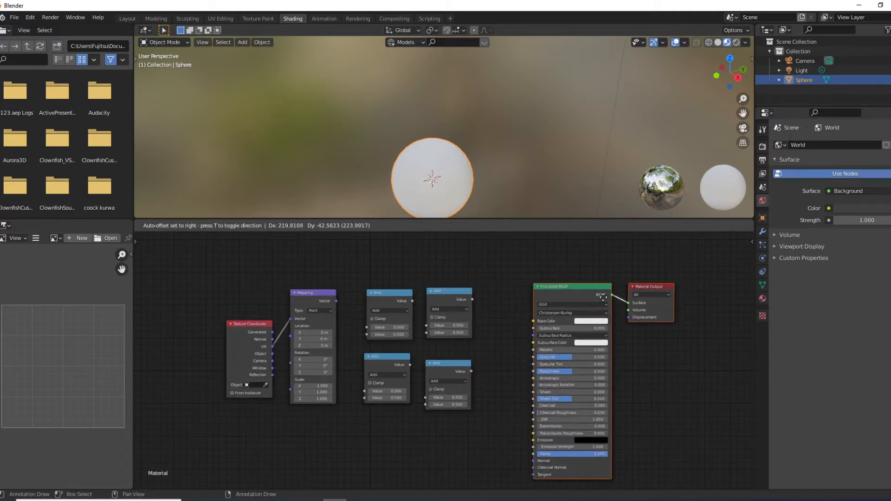
pyautogui.click(652, 286)
pyautogui.scroll(3, 499, 346)
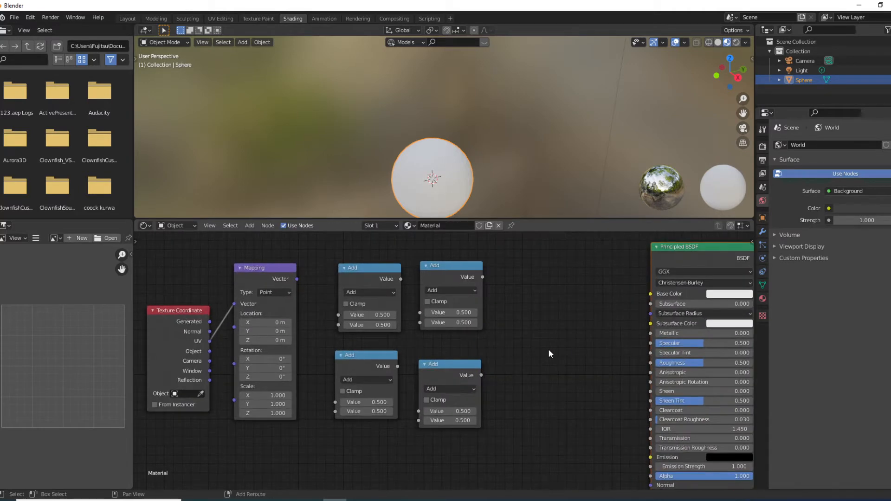
# Step: Add a Bump node to the lower left of the Principled BSDF node
pyautogui.hotkey('shift', 'a')
pyautogui.click(543, 349)
pyautogui.write('bum')
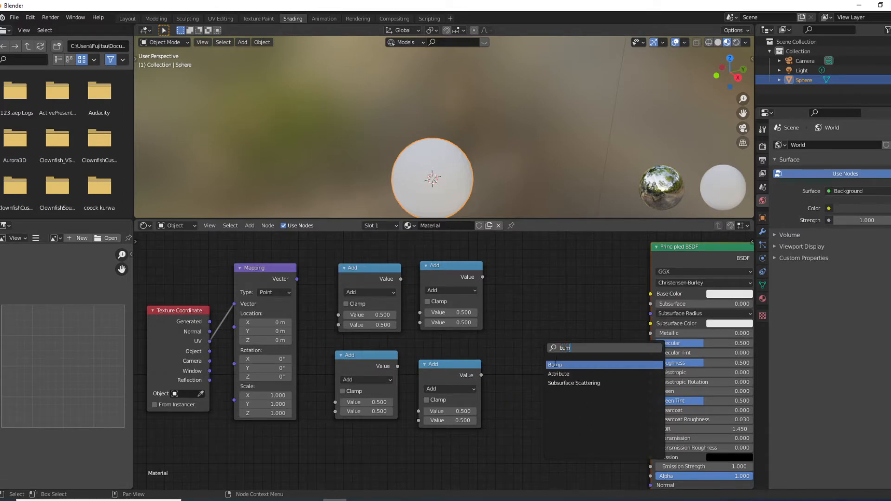
pyautogui.press('Return')
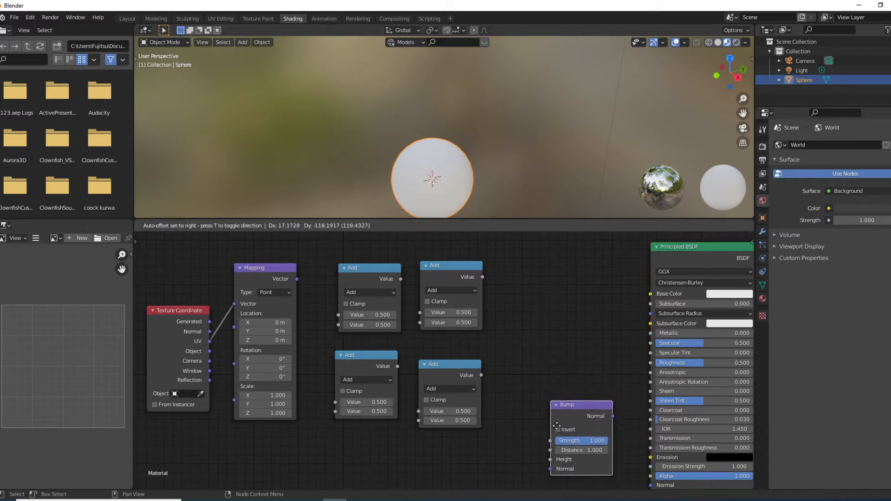
pyautogui.click(563, 420)
# Step: Add a Vector Math node above the Bump node
pyautogui.hotkey('shift', 'a')
pyautogui.moveTo(542, 418)
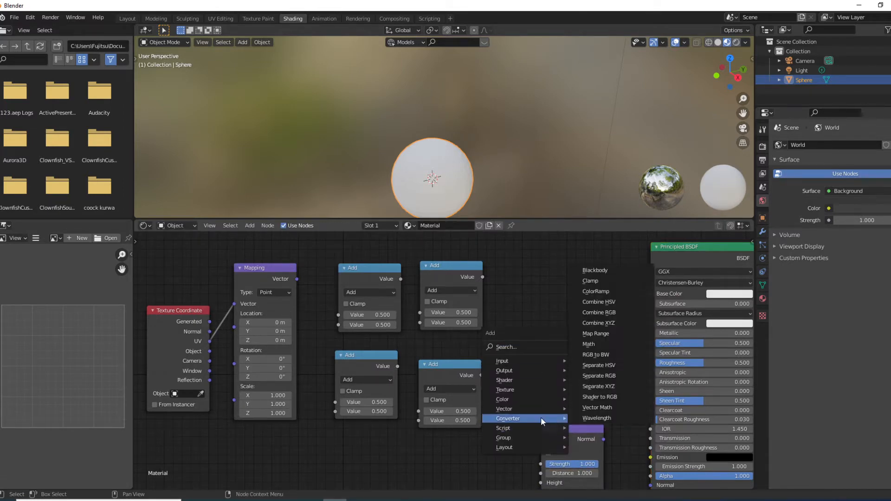
pyautogui.click(635, 407)
pyautogui.click(539, 309)
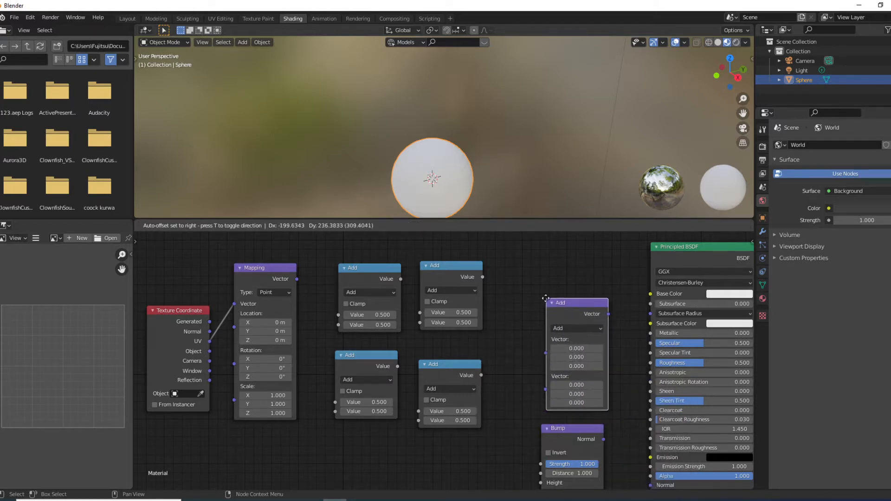
# Step: Add a Separate XYZ node between the upper Add nodes and the Vector Math node
pyautogui.hotkey('shift', 'a')
pyautogui.moveTo(515, 346)
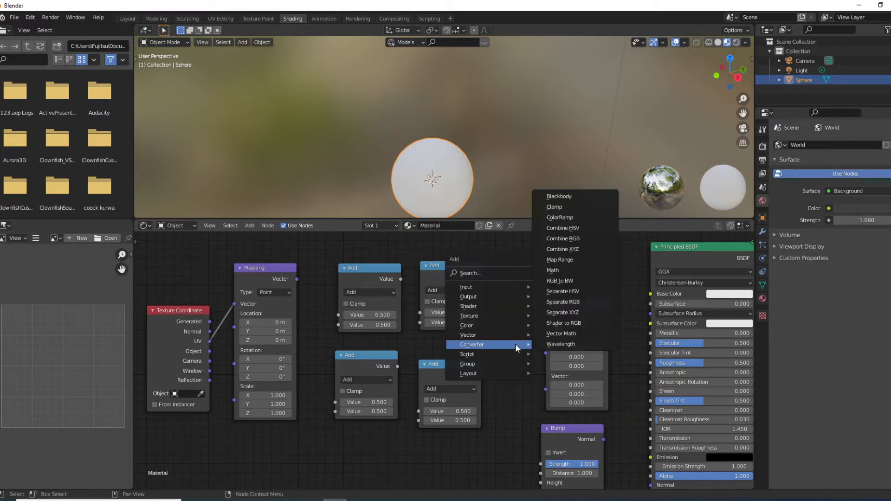
pyautogui.click(466, 273)
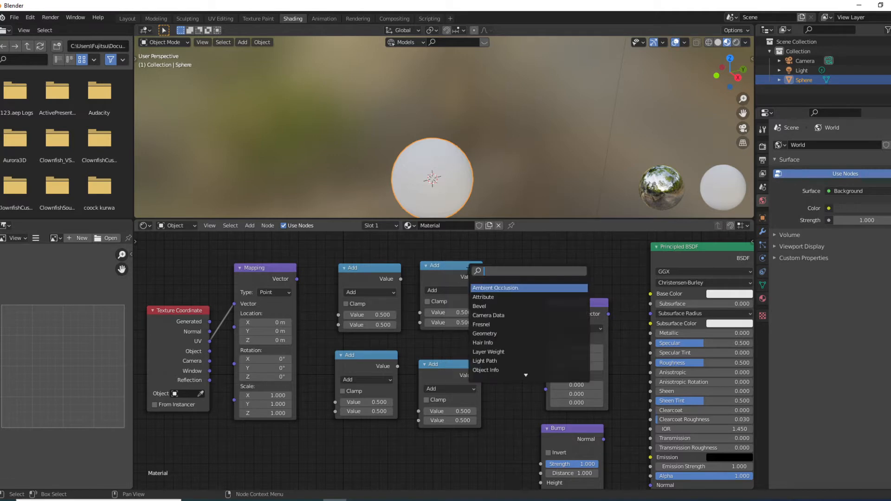
pyautogui.write('ser')
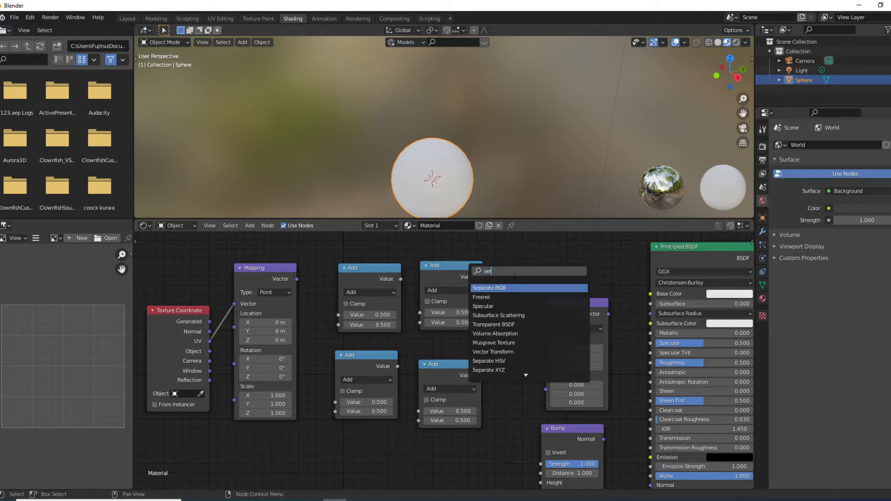
pyautogui.write('p')
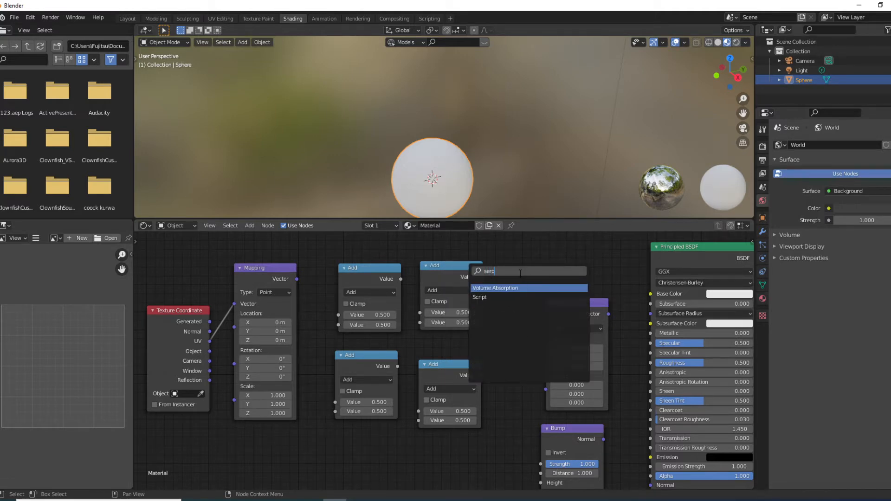
pyautogui.hotkey('ctrl', 'a')
pyautogui.write('se')
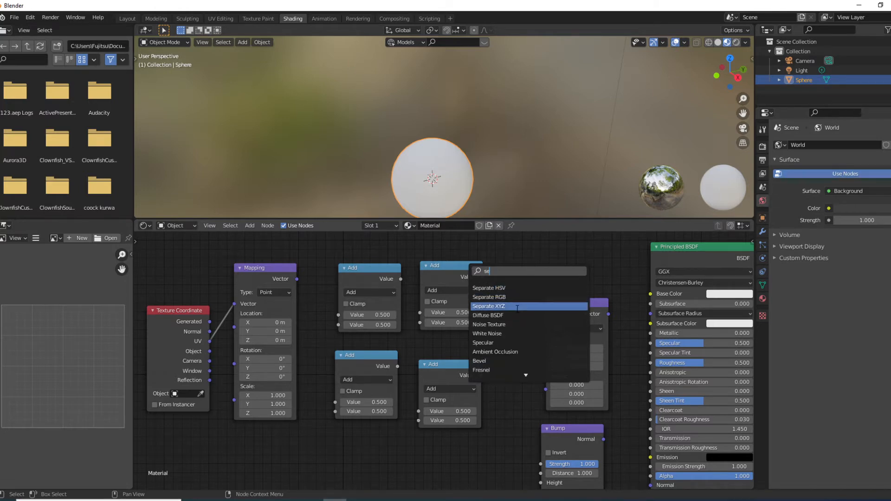
pyautogui.click(517, 306)
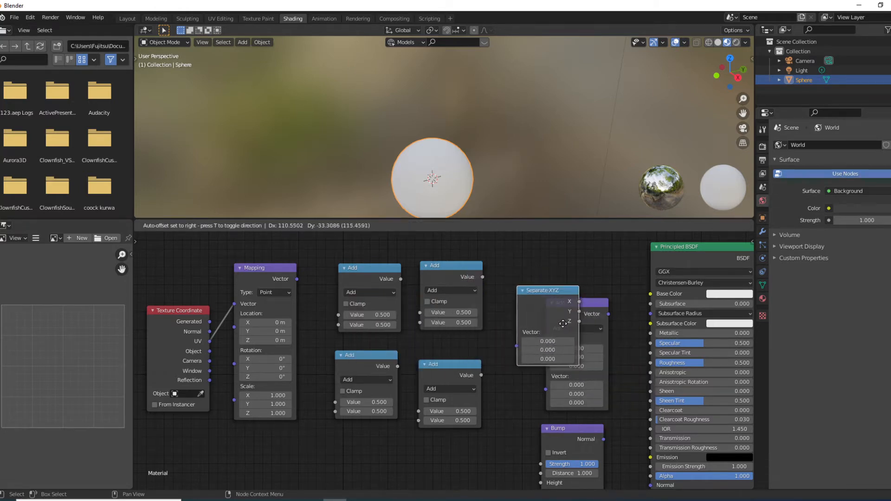
pyautogui.click(531, 321)
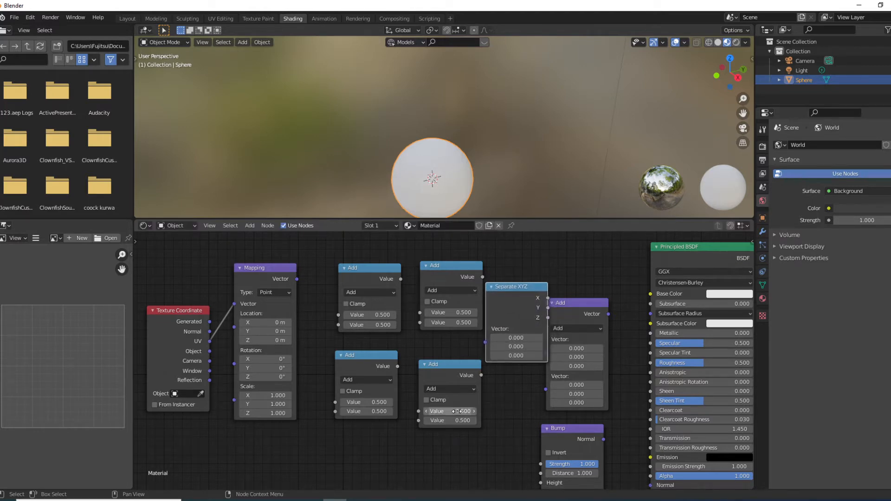
# Step: Move the Vector Math node clear of the Separate XYZ node and set its operation to Scale
pyautogui.scroll(-2, 428, 433)
pyautogui.scroll(2, 426, 433)
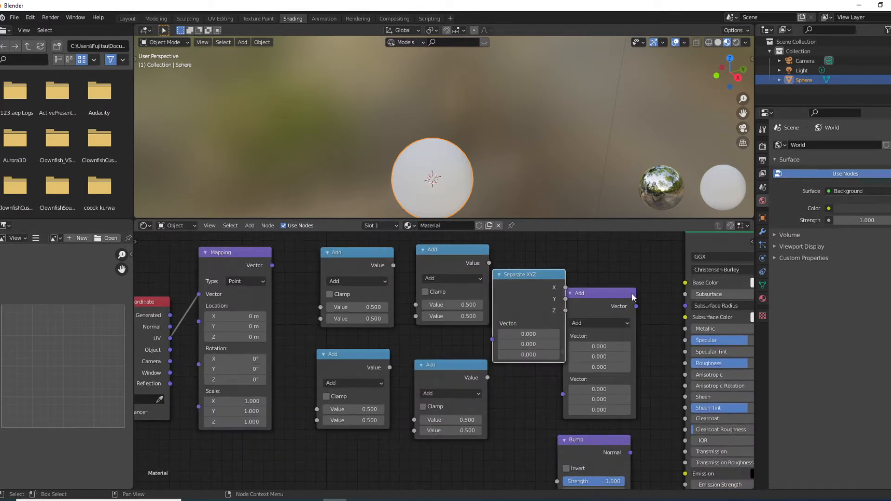
pyautogui.moveTo(599, 306); pyautogui.dragTo(613, 295)
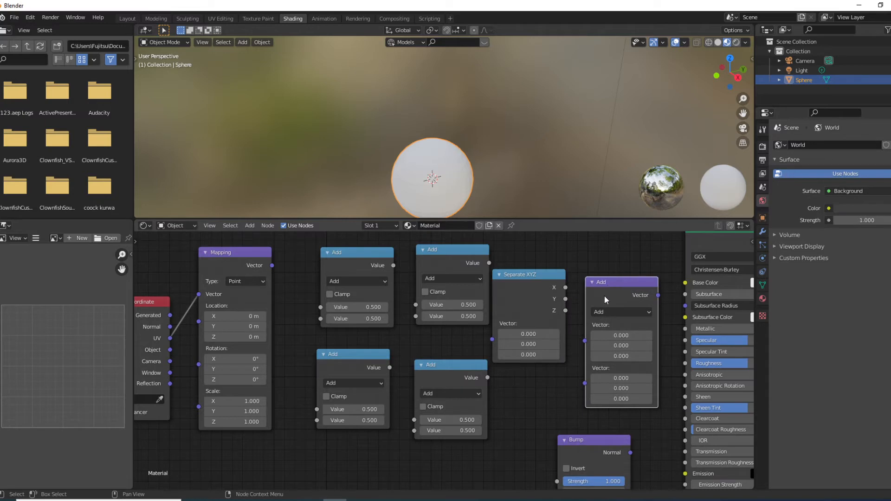
pyautogui.click(613, 308)
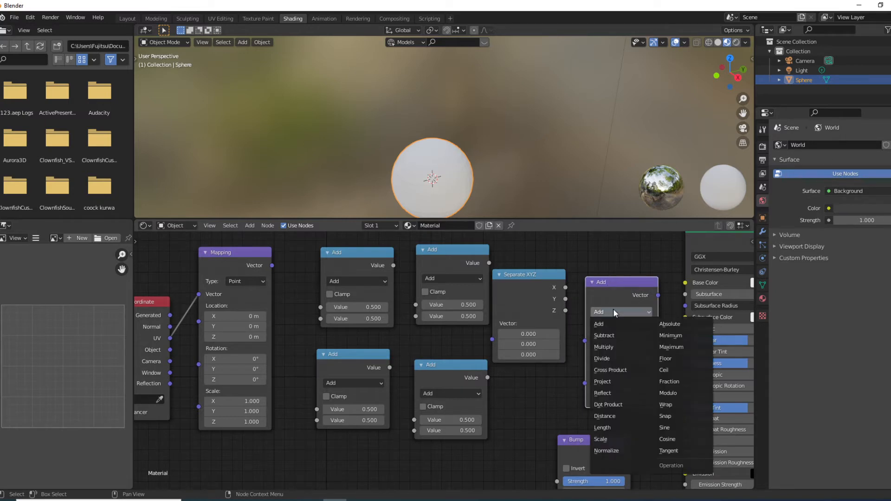
pyautogui.click(606, 440)
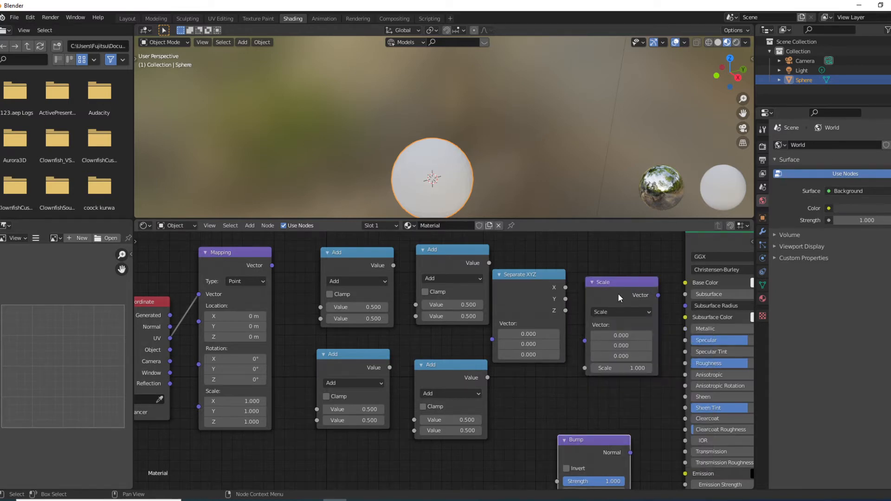
# Step: Insert the Scale node after the Mapping node, shifting the upper-left Add node aside and linking Mapping's Vector output to Scale's Vector input
pyautogui.moveTo(618, 293); pyautogui.dragTo(286, 274)
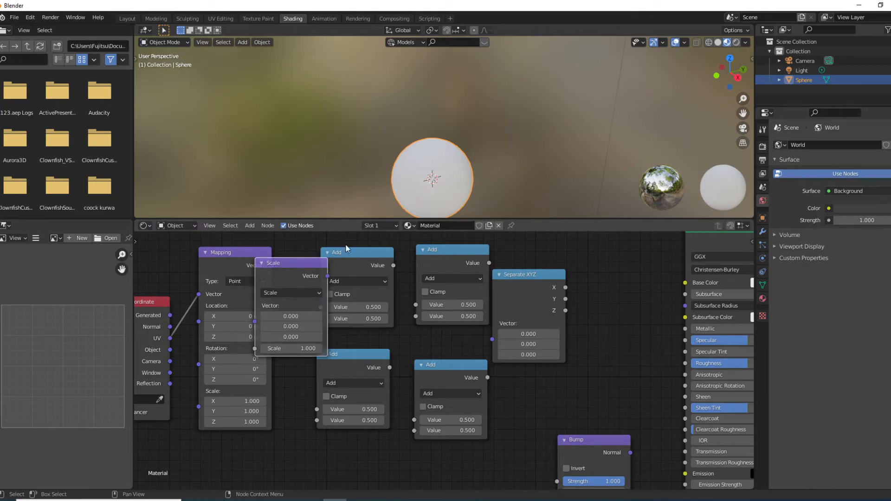
pyautogui.moveTo(626, 407); pyautogui.dragTo(412, 268)
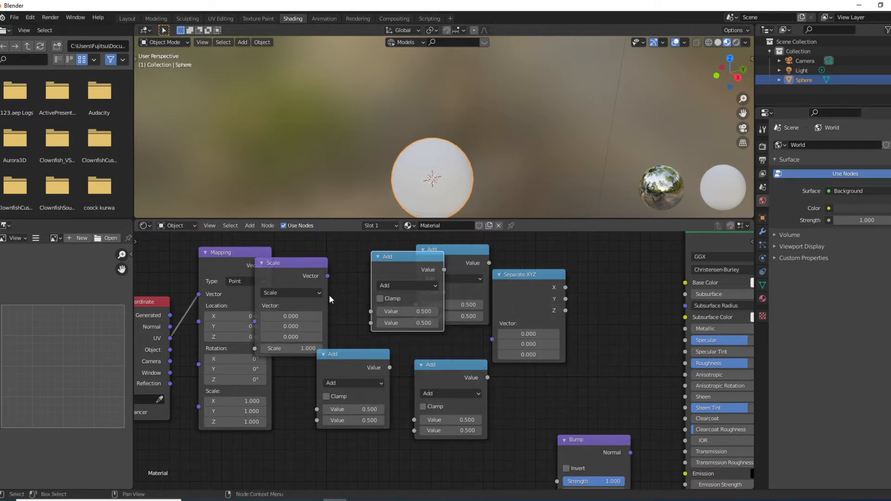
pyautogui.moveTo(269, 272); pyautogui.dragTo(313, 300)
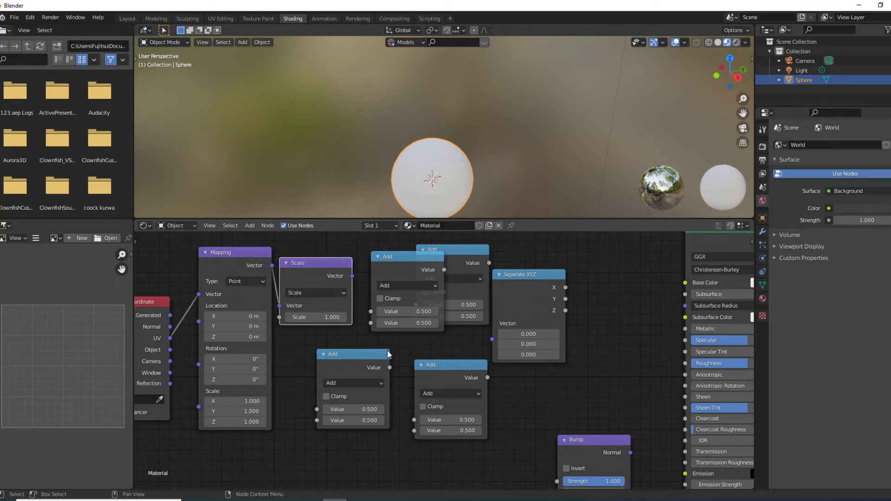
# Step: Shift the Separate XYZ node slightly down and right, and the four Add nodes together slightly up and left
pyautogui.moveTo(524, 301); pyautogui.dragTo(533, 319)
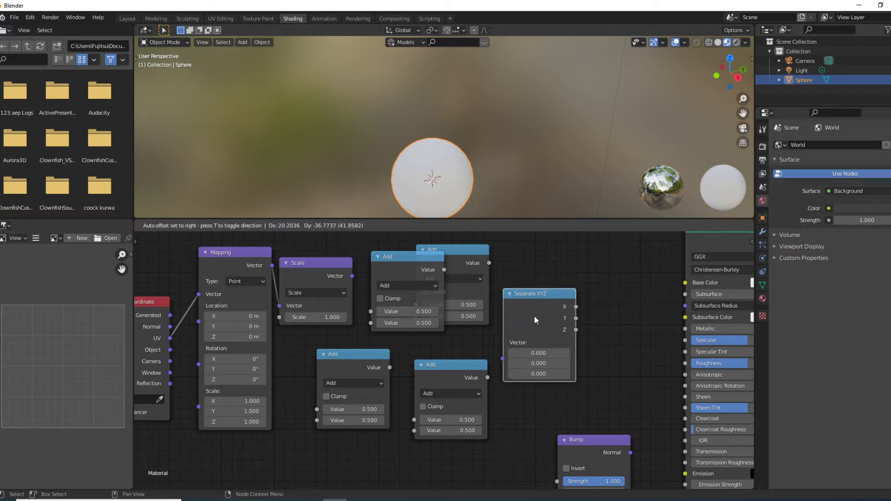
pyautogui.moveTo(495, 456); pyautogui.dragTo(385, 276)
pyautogui.moveTo(385, 276); pyautogui.dragTo(375, 272)
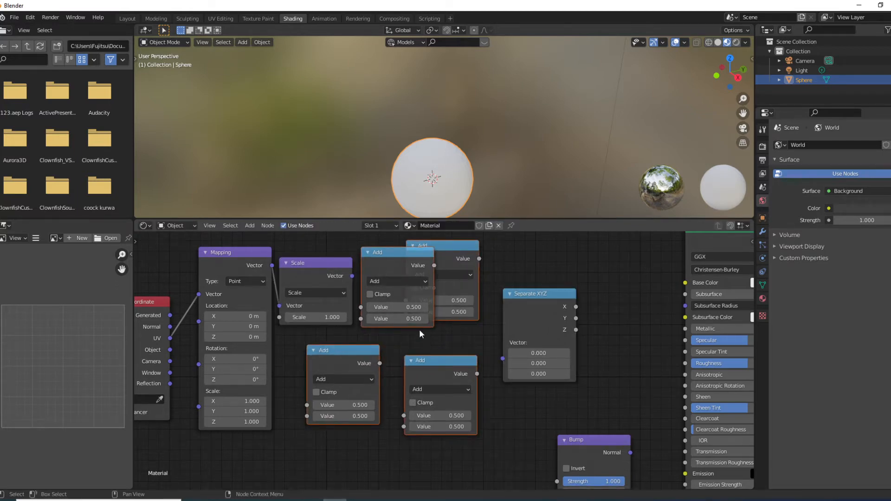
# Step: Move the Principled BSDF node further right, up against the Material Output node
pyautogui.scroll(-5, 419, 330)
pyautogui.moveTo(650, 447); pyautogui.dragTo(550, 283)
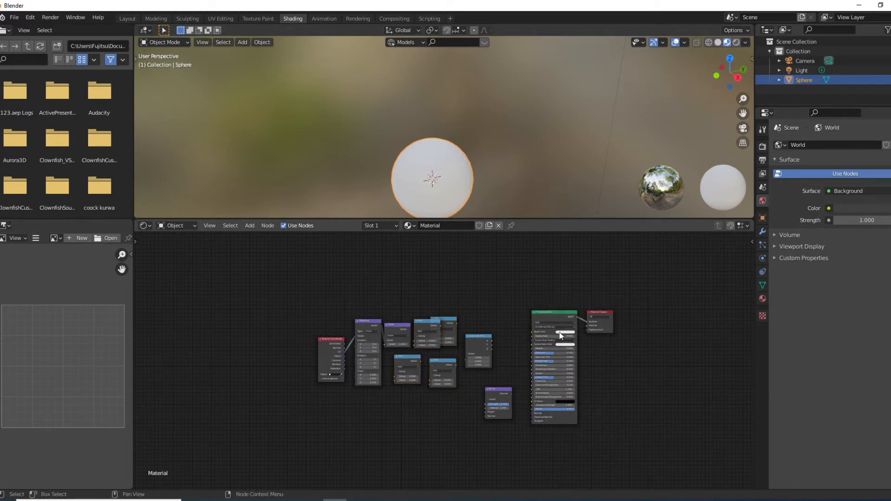
pyautogui.moveTo(560, 335)
pyautogui.mouseDown()
pyautogui.moveTo(574, 331)
pyautogui.moveTo(550, 325)
pyautogui.moveTo(577, 333)
pyautogui.mouseUp()
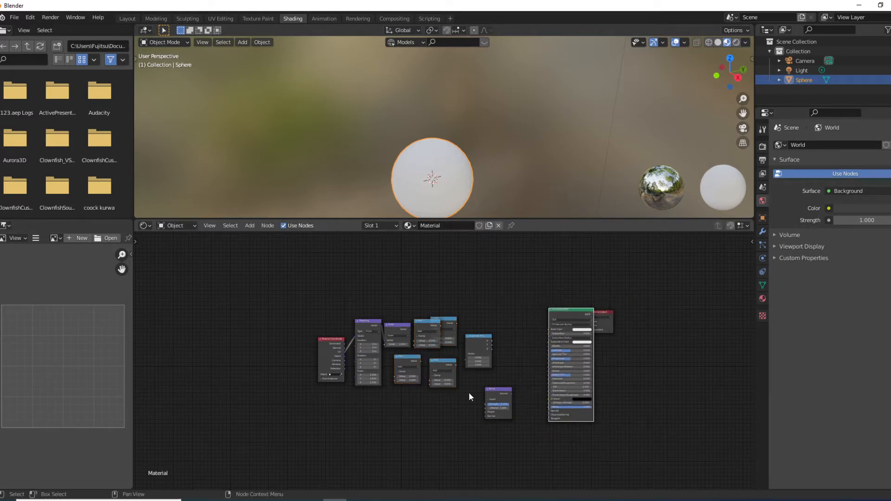
# Step: Move the two upper Add nodes to the right and place the Separate XYZ node beside the Scale node
pyautogui.scroll(3, 469, 392)
pyautogui.moveTo(475, 425); pyautogui.dragTo(583, 283)
pyautogui.click(494, 334)
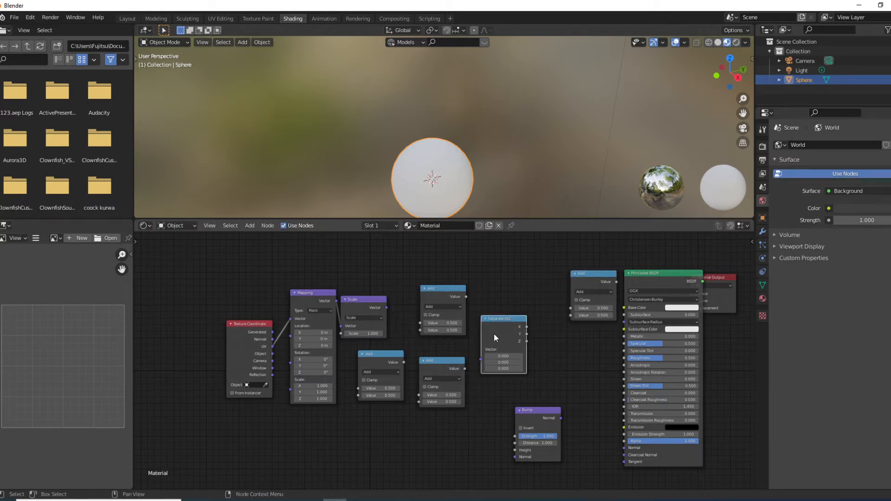
pyautogui.moveTo(494, 333); pyautogui.dragTo(501, 295)
pyautogui.scroll(4, 314, 343)
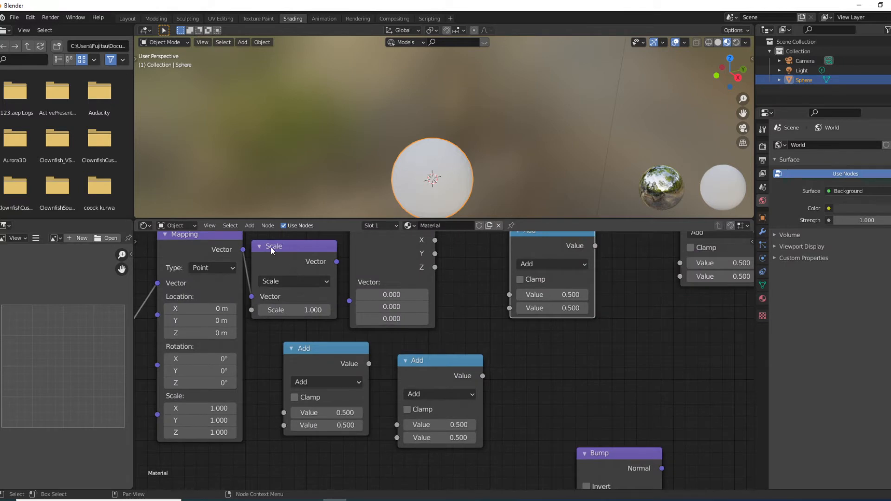
# Step: Connect the Scale node's Vector output to the Separate XYZ Vector input and align Separate XYZ beside the Scale node
pyautogui.scroll(-1, 380, 272)
pyautogui.moveTo(353, 277); pyautogui.dragTo(366, 311)
pyautogui.click(365, 311)
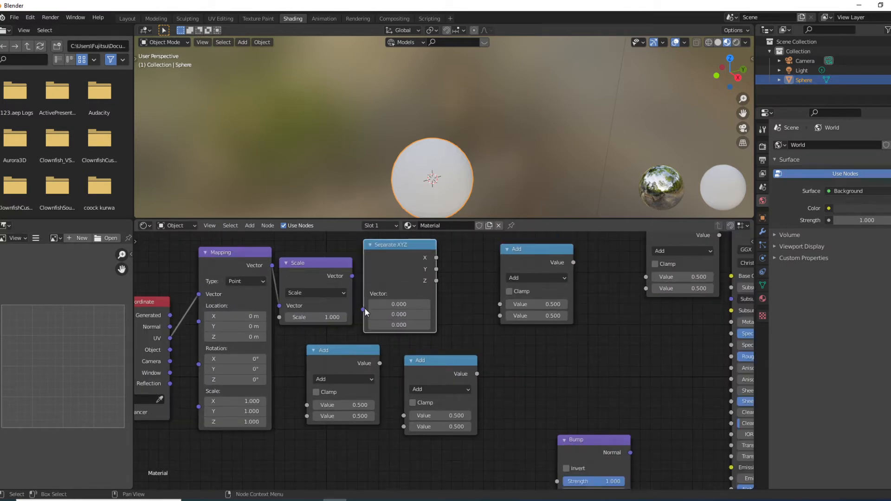
pyautogui.moveTo(352, 275); pyautogui.dragTo(367, 310)
pyautogui.click(366, 310)
pyautogui.moveTo(352, 276); pyautogui.dragTo(365, 309)
pyautogui.scroll(2, 345, 299)
pyautogui.moveTo(366, 249); pyautogui.dragTo(399, 243)
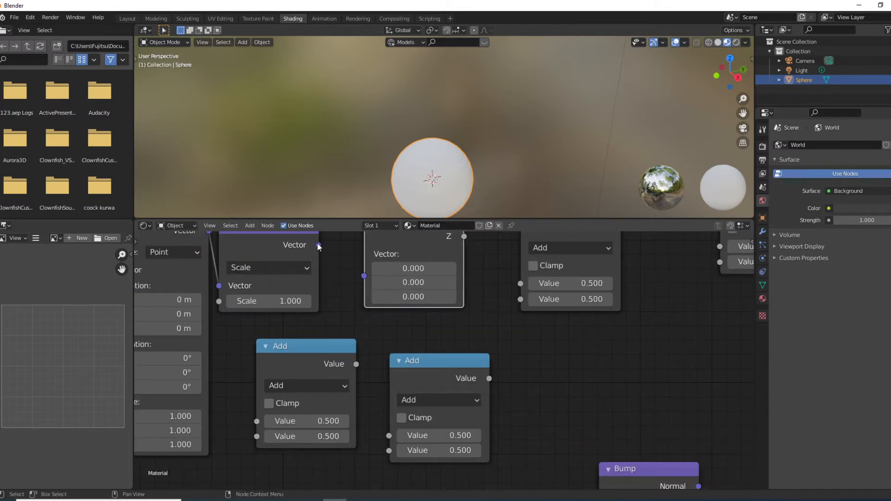
pyautogui.moveTo(318, 249); pyautogui.dragTo(365, 275)
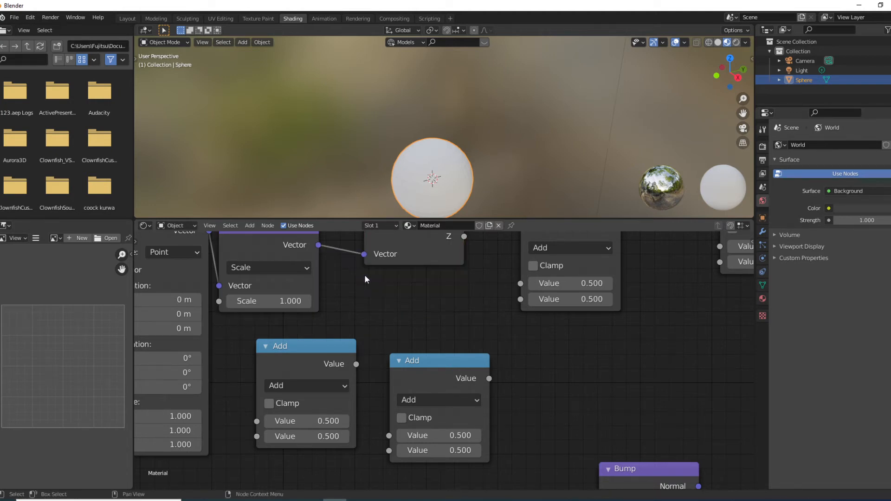
pyautogui.scroll(-2, 386, 279)
pyautogui.moveTo(425, 292); pyautogui.dragTo(388, 299)
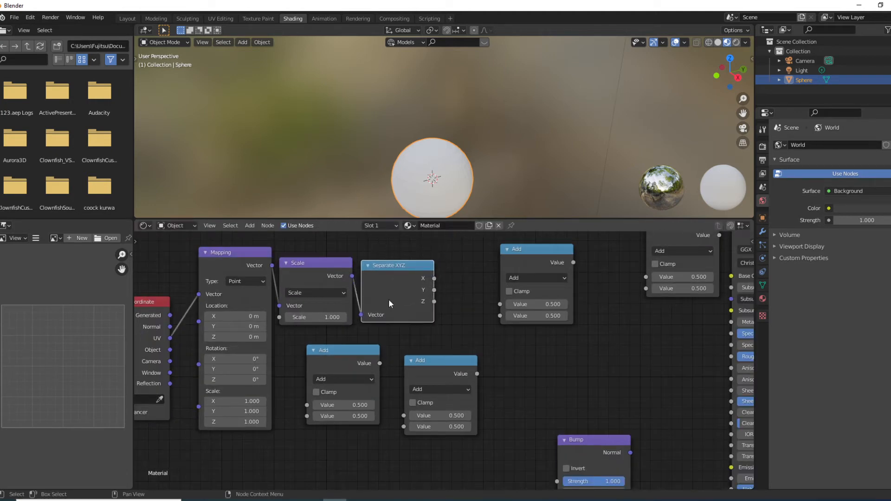
# Step: Arrange two Add nodes in a column right of Separate XYZ, with the lower-left Add node moved to their right above Bump
pyautogui.scroll(1, 524, 347)
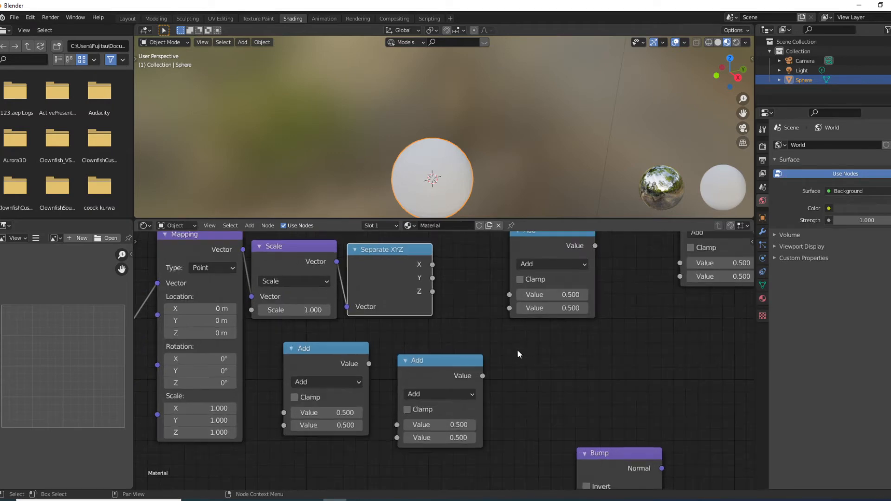
pyautogui.moveTo(306, 366); pyautogui.dragTo(626, 356)
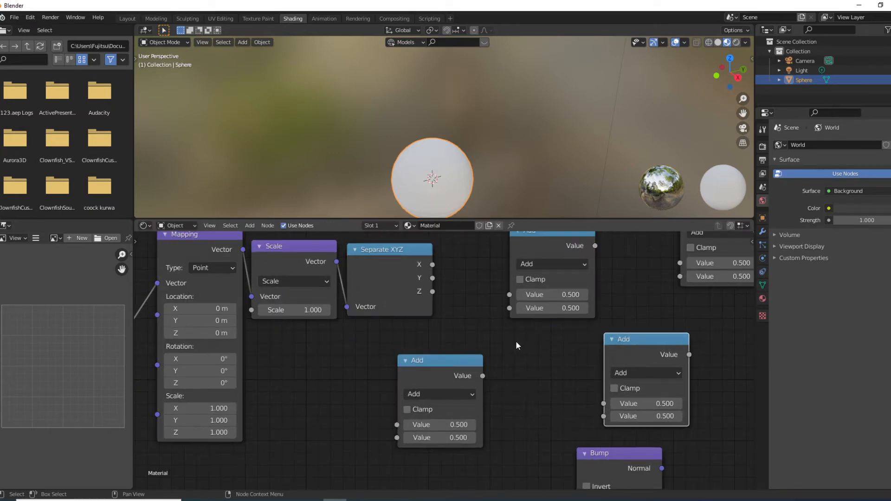
pyautogui.moveTo(546, 246); pyautogui.dragTo(513, 242)
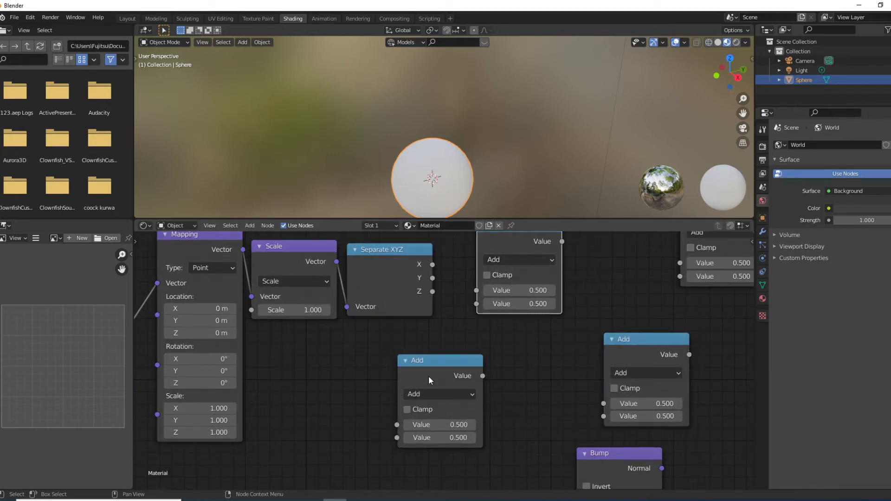
pyautogui.moveTo(427, 379); pyautogui.dragTo(501, 372)
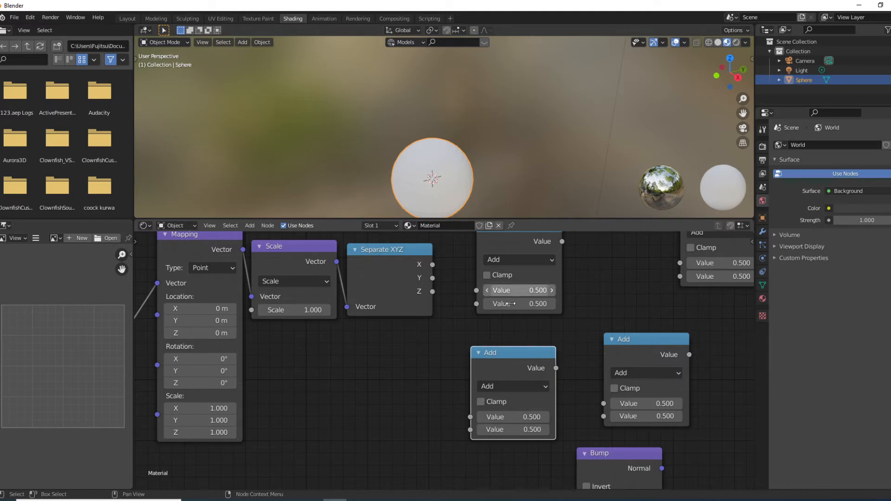
# Step: Set the two stacked Add nodes right of Separate XYZ to the Ping-pong operation
pyautogui.click(509, 260)
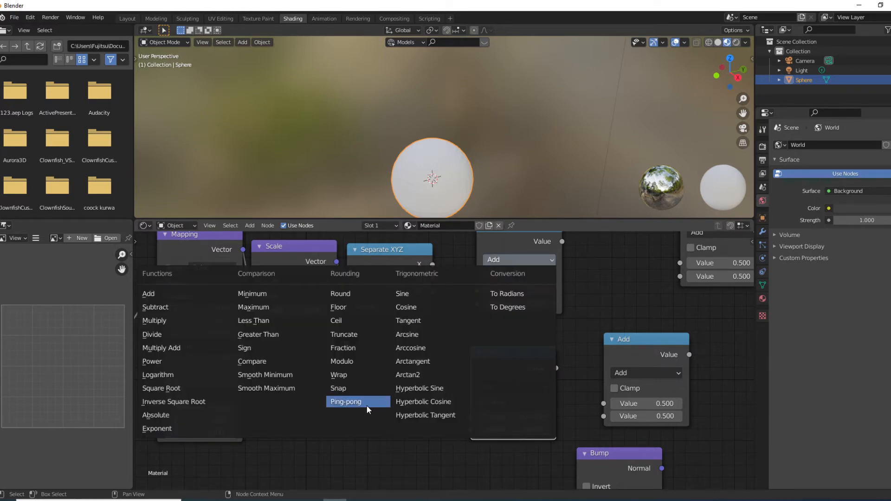
pyautogui.click(352, 432)
pyautogui.click(509, 385)
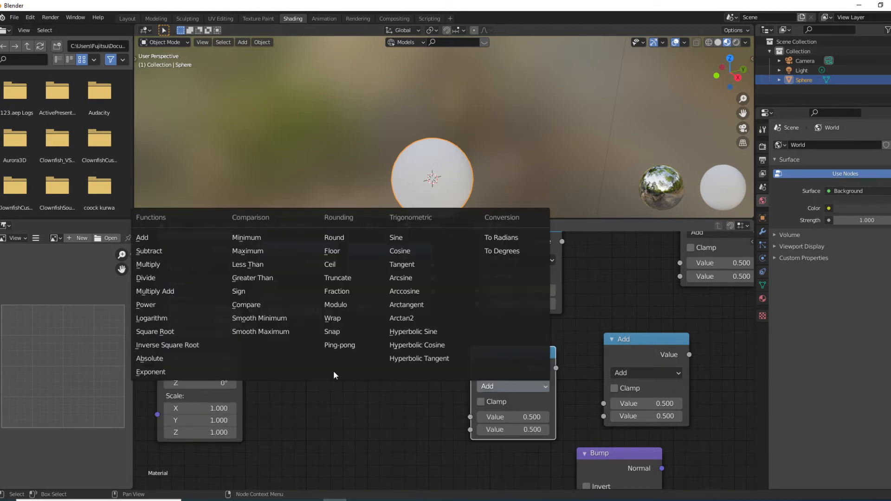
pyautogui.click(339, 347)
# Step: Lower the Separate XYZ node and connect its X output to the upper Ping-pong Value and its Y output to the lower one
pyautogui.moveTo(393, 289); pyautogui.dragTo(392, 342)
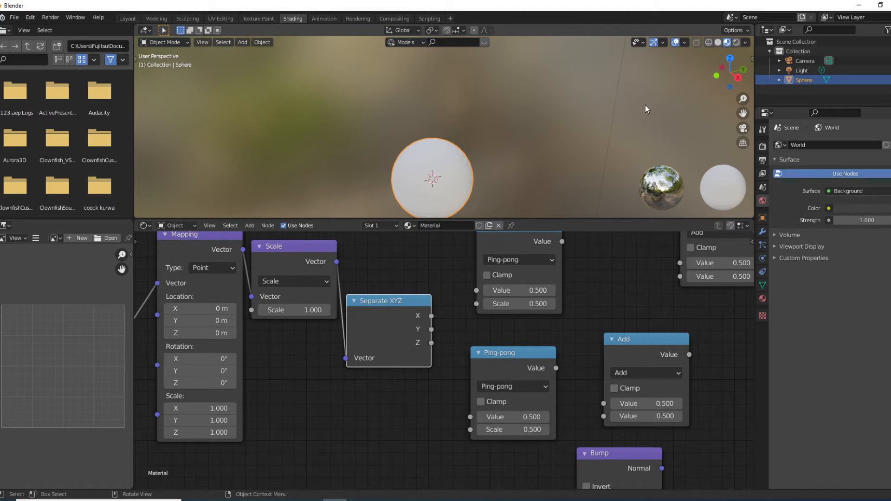
pyautogui.moveTo(431, 317); pyautogui.dragTo(478, 290)
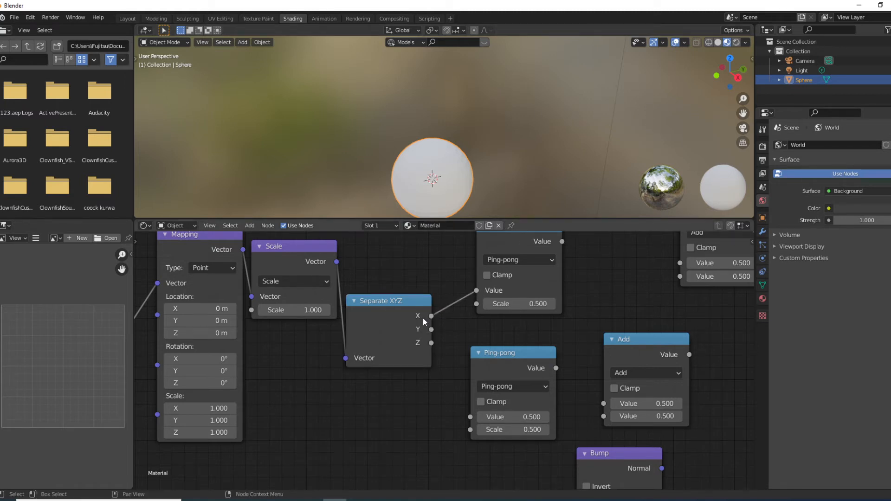
pyautogui.moveTo(431, 329); pyautogui.dragTo(470, 416)
# Step: Reposition both Ping-pong nodes closer to Separate XYZ and move the neighbouring Add node up and left beside them
pyautogui.moveTo(502, 377); pyautogui.dragTo(487, 391)
pyautogui.scroll(-2, 506, 343)
pyautogui.moveTo(481, 289); pyautogui.dragTo(461, 302)
pyautogui.click(570, 355)
pyautogui.moveTo(569, 356); pyautogui.dragTo(544, 325)
# Step: Set the Add node beside the Ping-pong nodes to the Smooth Maximum operation
pyautogui.scroll(3, 585, 367)
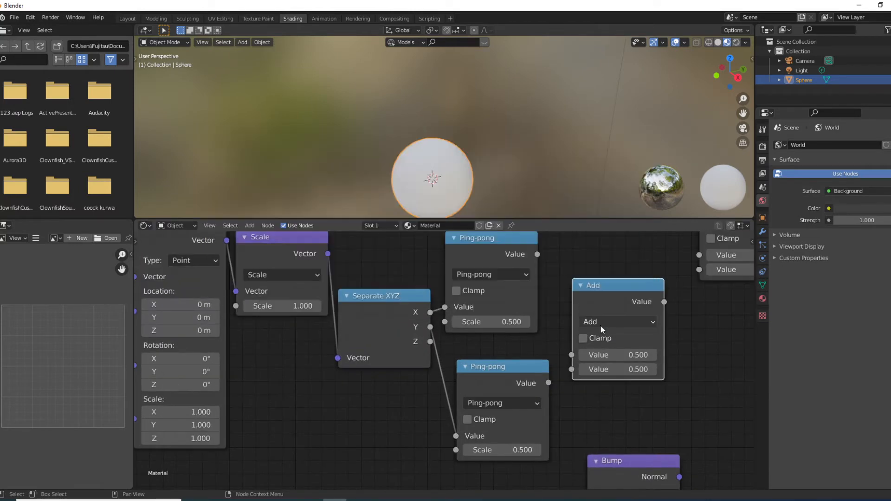
pyautogui.click(608, 323)
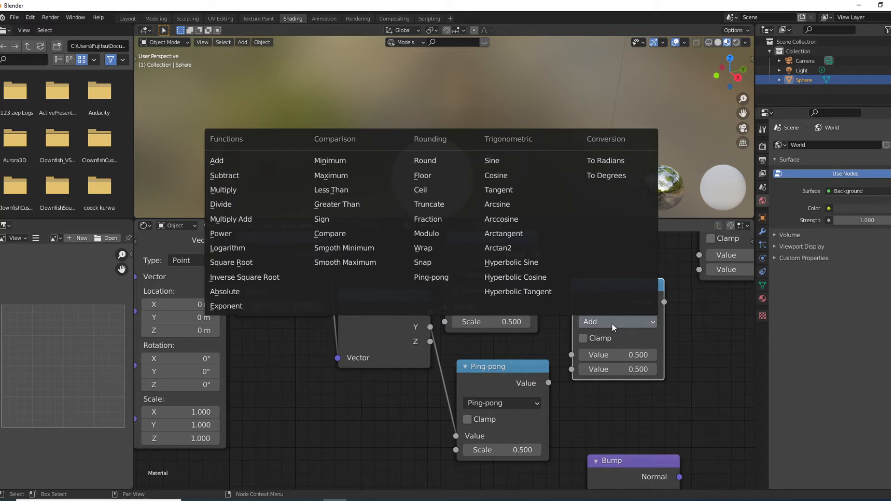
pyautogui.click(345, 263)
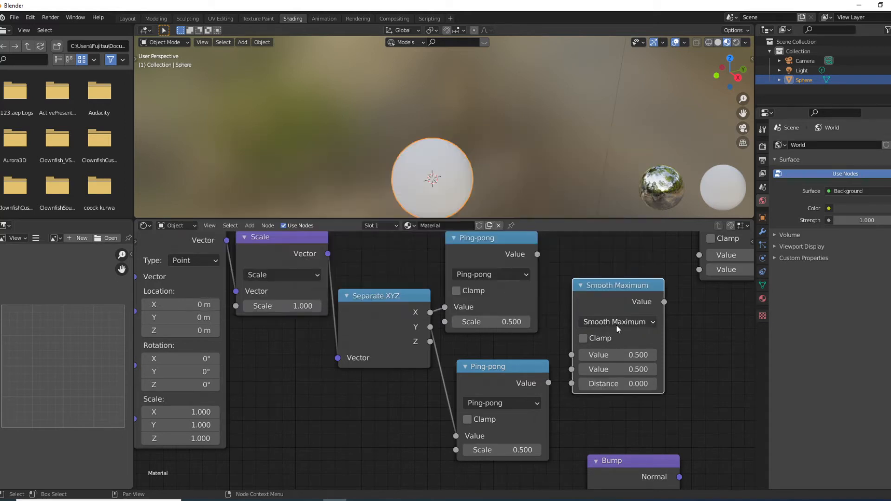
# Step: Connect the upper and lower Ping-pong outputs to Smooth Maximum's first and second Value inputs, adjusting the Smooth Maximum node's position
pyautogui.moveTo(601, 298); pyautogui.dragTo(624, 283)
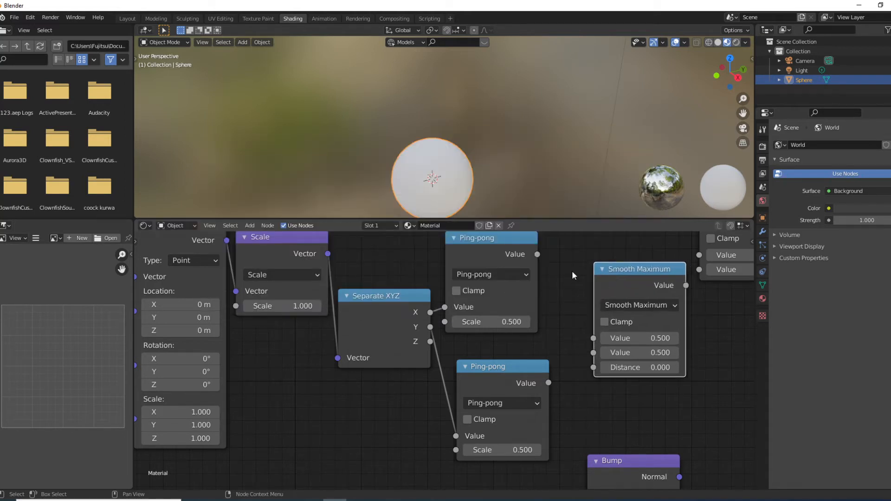
pyautogui.moveTo(537, 254); pyautogui.dragTo(594, 338)
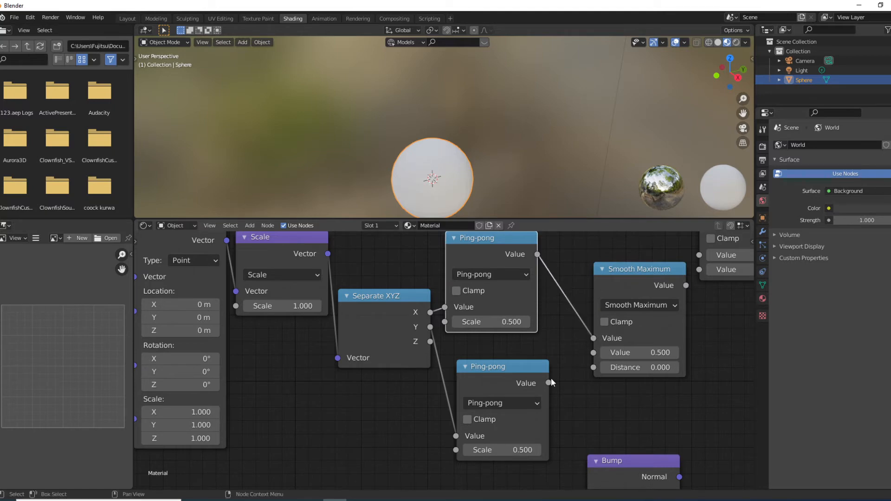
pyautogui.moveTo(548, 383); pyautogui.dragTo(594, 353)
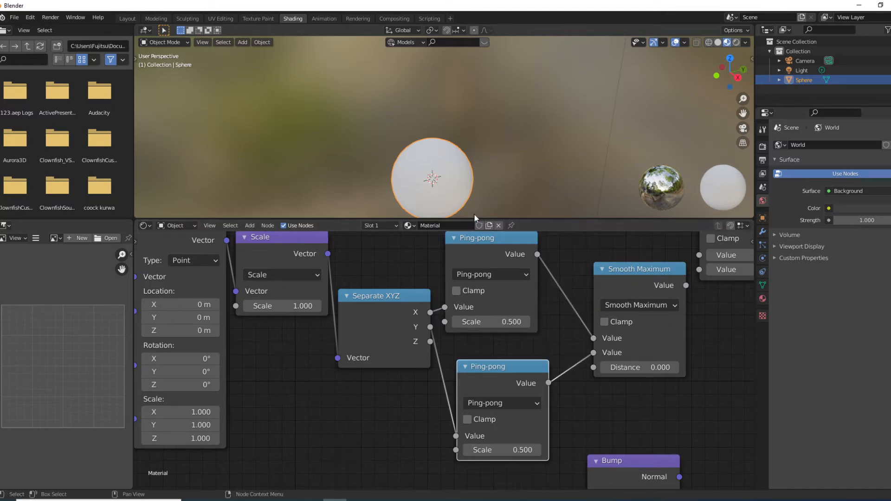
pyautogui.moveTo(632, 286); pyautogui.dragTo(606, 292)
pyautogui.scroll(-2, 634, 329)
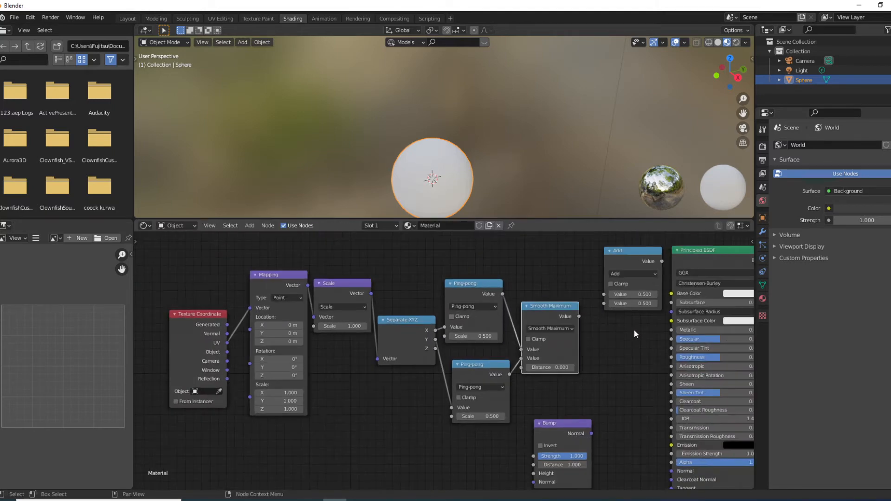
# Step: Move the remaining Add node beside Smooth Maximum, set it to Greater Than and feed its Value input from Smooth Maximum's output
pyautogui.moveTo(628, 263); pyautogui.dragTo(614, 371)
pyautogui.scroll(1, 636, 387)
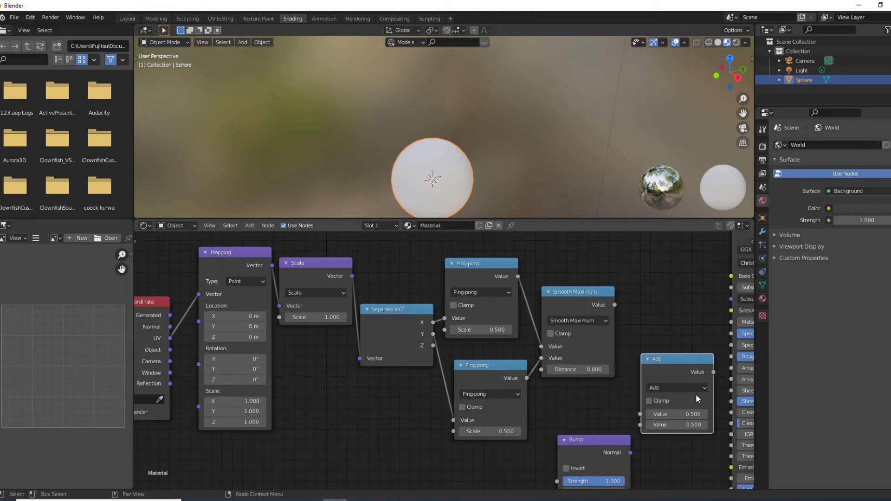
pyautogui.scroll(1, 695, 394)
pyautogui.click(701, 393)
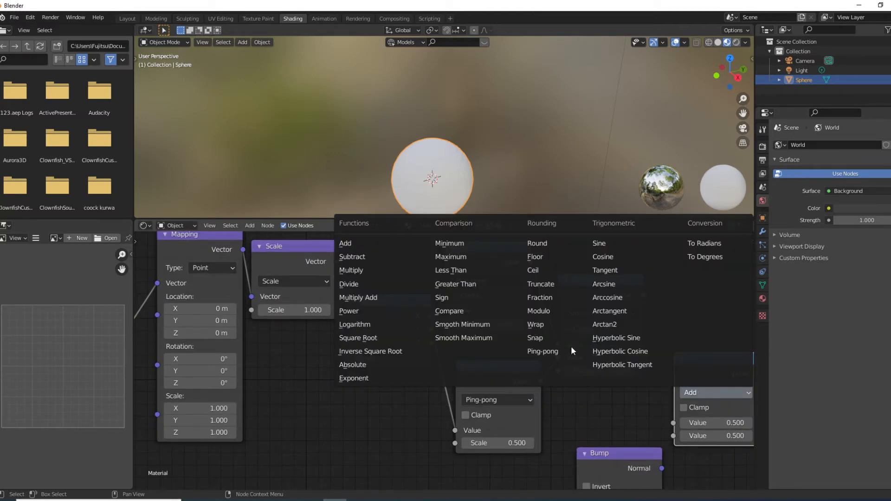
pyautogui.click(448, 285)
pyautogui.scroll(-1, 635, 378)
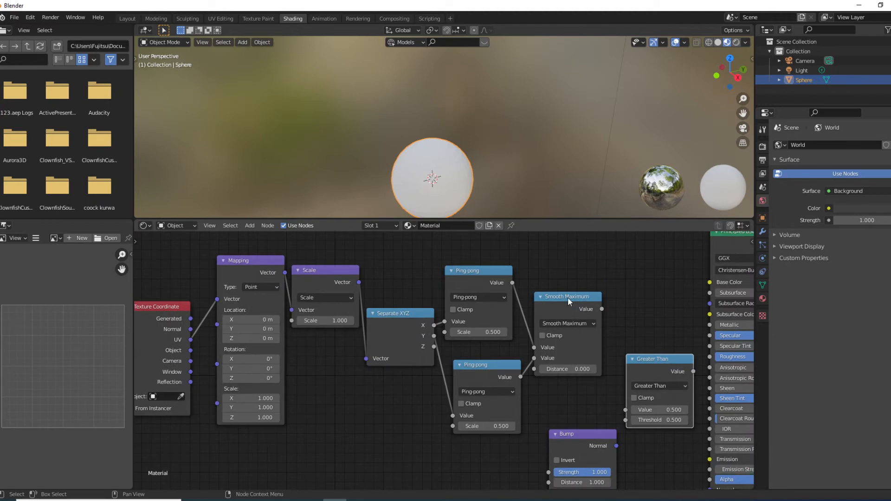
pyautogui.moveTo(601, 309); pyautogui.dragTo(625, 410)
# Step: Move Bump below Greater Than with Smooth Maximum beside it, and connect Smooth Maximum's Value output to Bump's Height
pyautogui.scroll(-5, 649, 415)
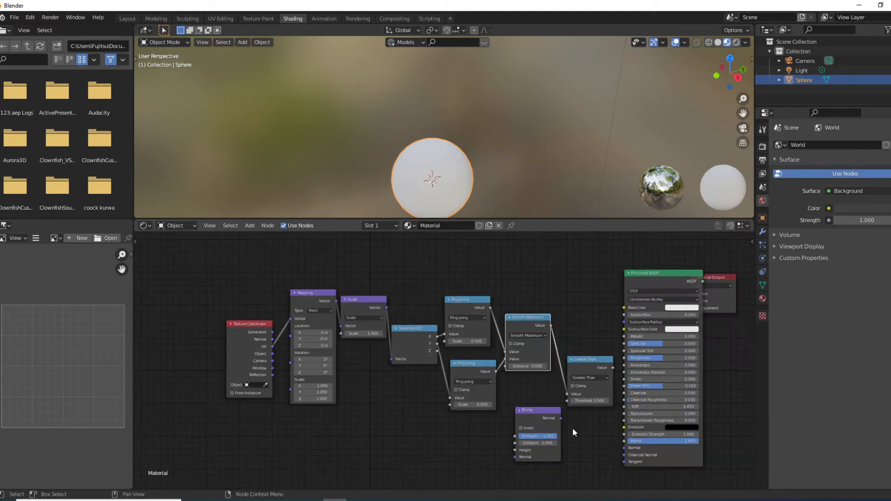
pyautogui.moveTo(537, 421); pyautogui.dragTo(583, 430)
pyautogui.moveTo(529, 317); pyautogui.dragTo(512, 430)
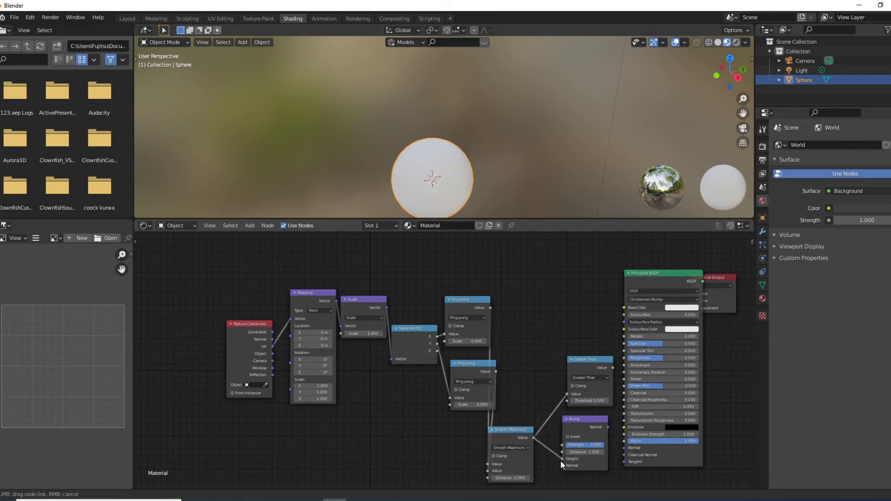
# Step: Lower the Bump and Greater Than nodes and shift Principled BSDF and Material Output up and left
pyautogui.moveTo(588, 419); pyautogui.dragTo(572, 469)
pyautogui.moveTo(584, 359); pyautogui.dragTo(571, 412)
pyautogui.moveTo(743, 448); pyautogui.dragTo(635, 244)
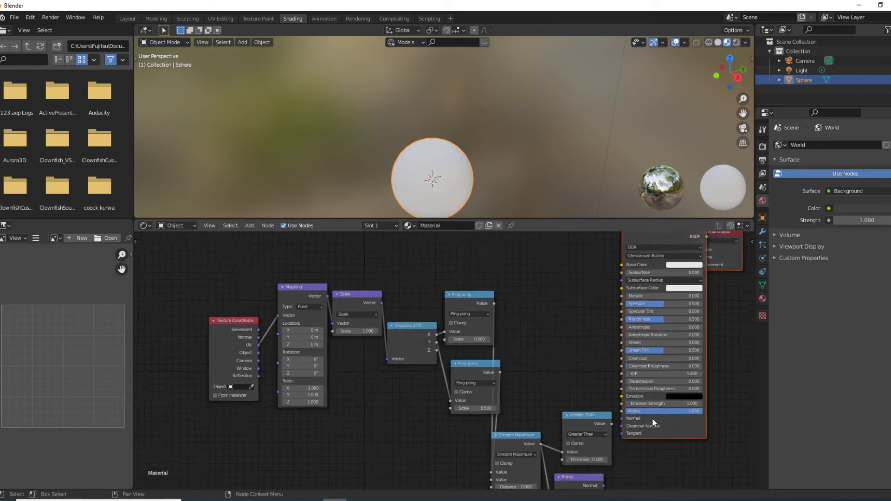
# Step: Move Greater Than up and left, and connect Bump's Normal output to the Normal input of Principled BSDF
pyautogui.scroll(4, 652, 418)
pyautogui.scroll(3, 599, 410)
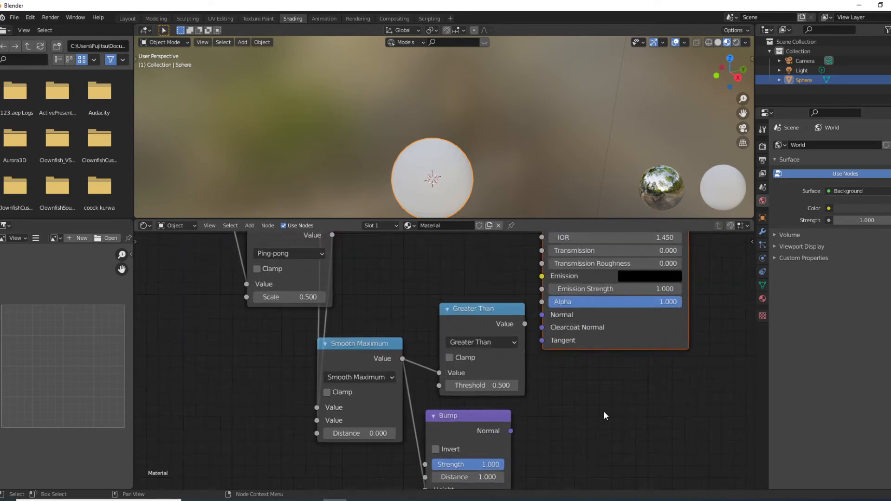
pyautogui.moveTo(468, 309); pyautogui.dragTo(434, 264)
pyautogui.moveTo(495, 446); pyautogui.dragTo(563, 310)
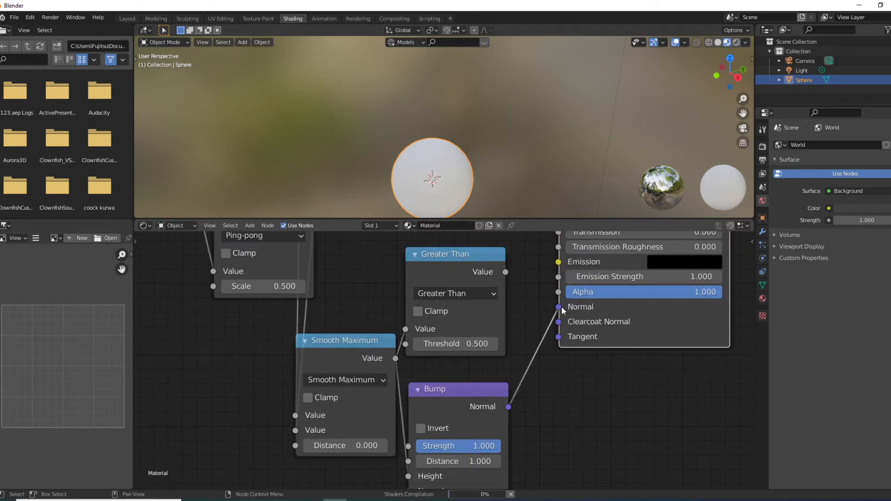
# Step: Connect Greater Than's Value output to the Alpha of Principled BSDF and set its Metallic value to 1.000
pyautogui.scroll(3, 515, 333)
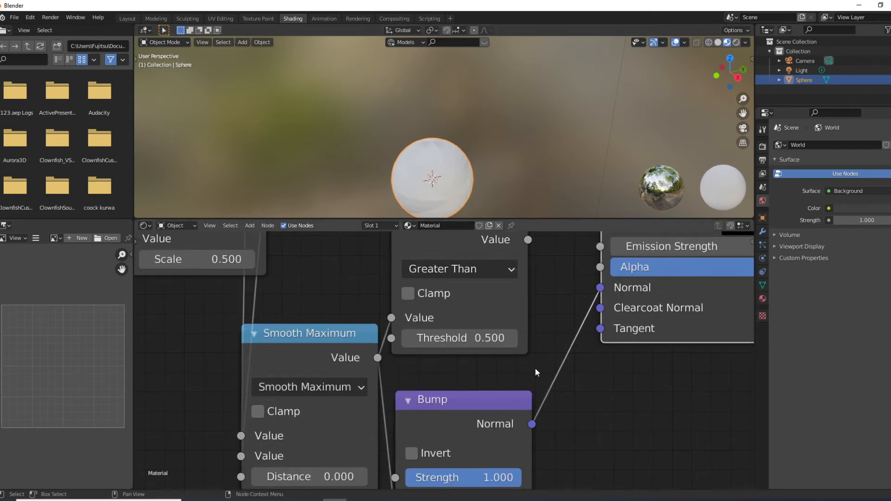
pyautogui.scroll(-2, 517, 280)
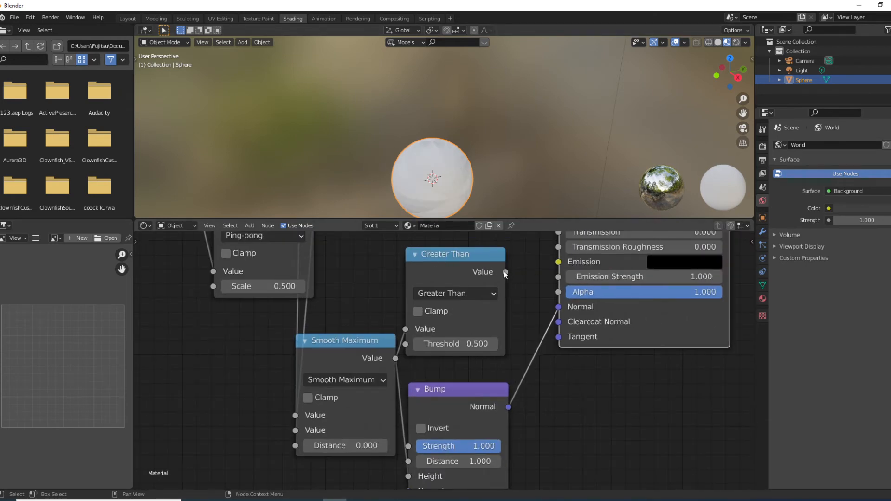
pyautogui.moveTo(505, 272); pyautogui.dragTo(559, 296)
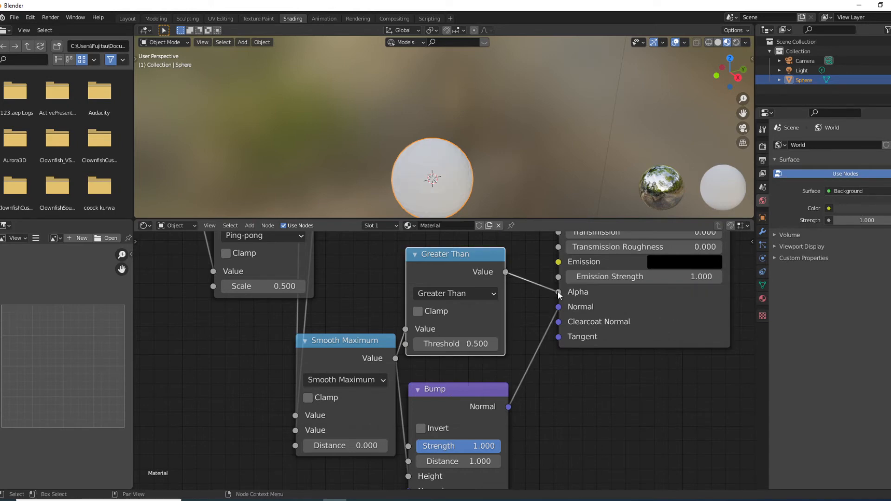
pyautogui.scroll(-5, 603, 360)
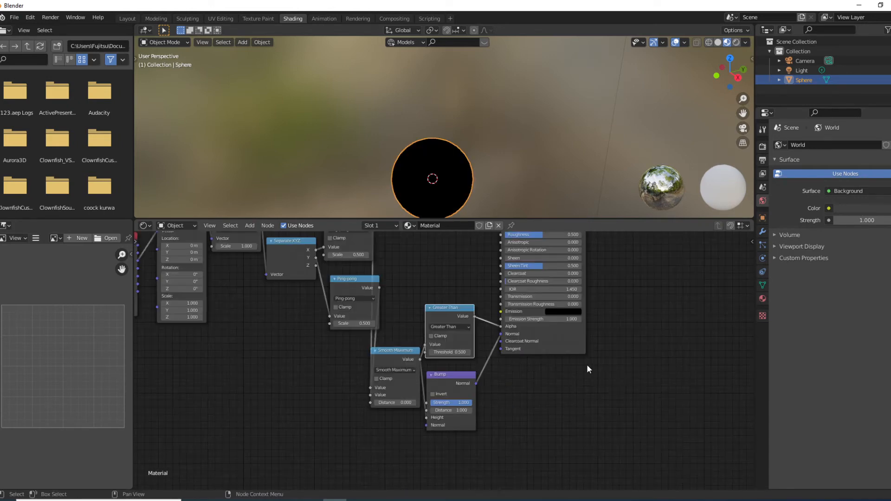
pyautogui.moveTo(495, 260); pyautogui.dragTo(544, 259)
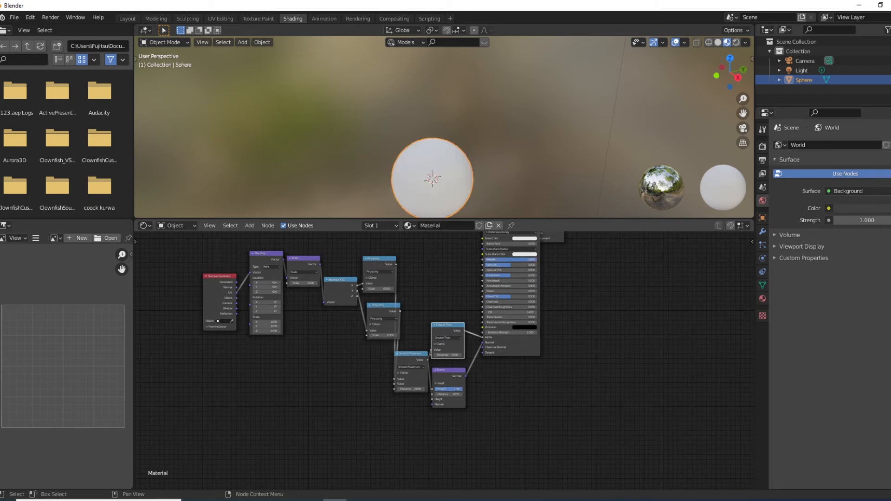
# Step: Set the Greater Than threshold to 1.600 and move the Bump node slightly to the right
pyautogui.scroll(6, 423, 386)
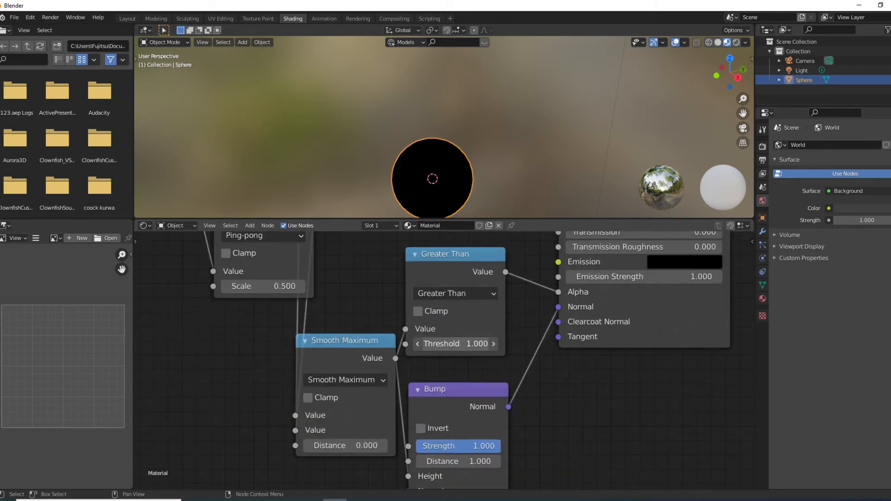
pyautogui.click(447, 344)
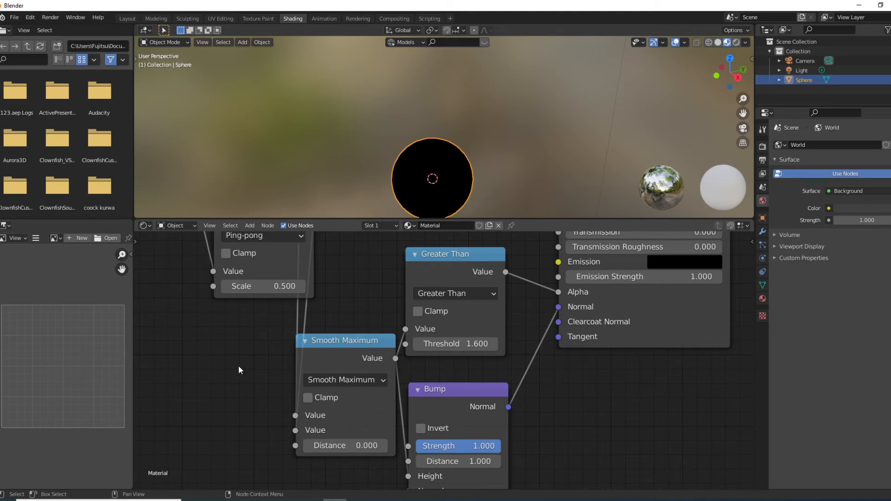
pyautogui.scroll(-3, 246, 357)
pyautogui.moveTo(475, 393); pyautogui.dragTo(502, 394)
# Step: Set Smooth Maximum's Distance to 2.500 and the Scale node's scale value to 5.900
pyautogui.scroll(2, 403, 381)
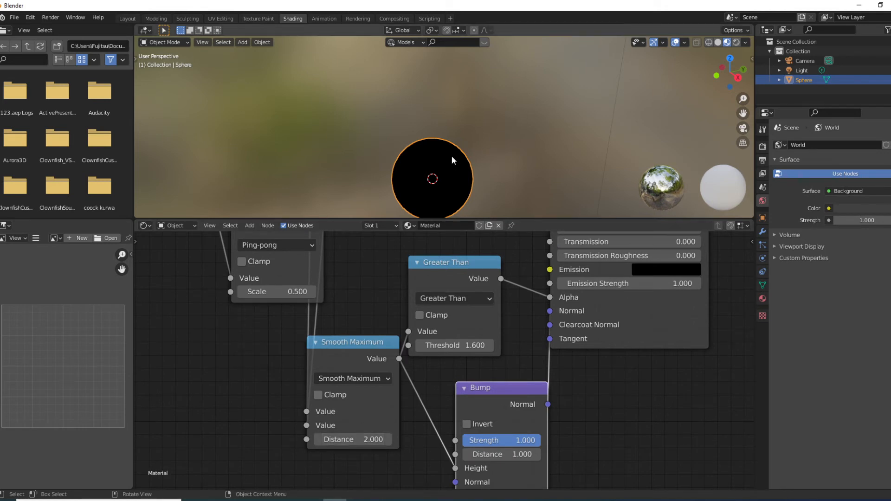
pyautogui.moveTo(341, 440)
pyautogui.mouseDown()
pyautogui.moveTo(371, 439)
pyautogui.moveTo(358, 439)
pyautogui.mouseUp()
pyautogui.moveTo(353, 441)
pyautogui.mouseDown()
pyautogui.moveTo(340, 441)
pyautogui.moveTo(354, 441)
pyautogui.mouseUp()
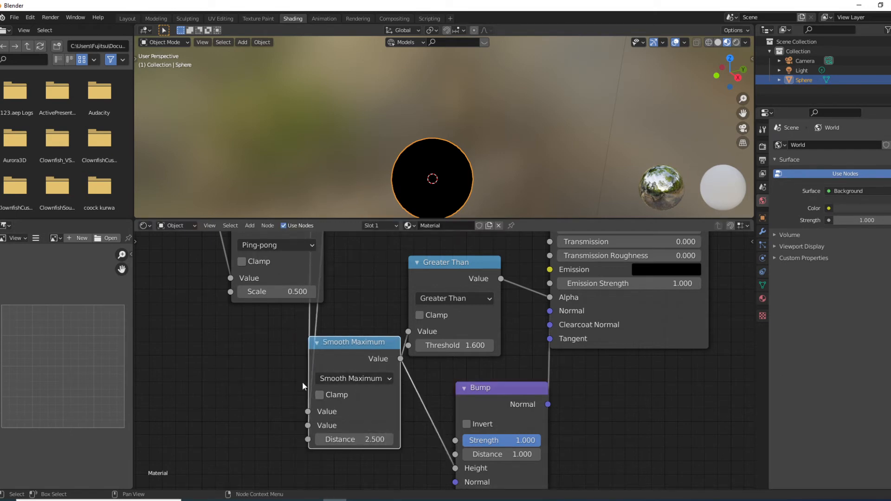
pyautogui.scroll(-2, 302, 381)
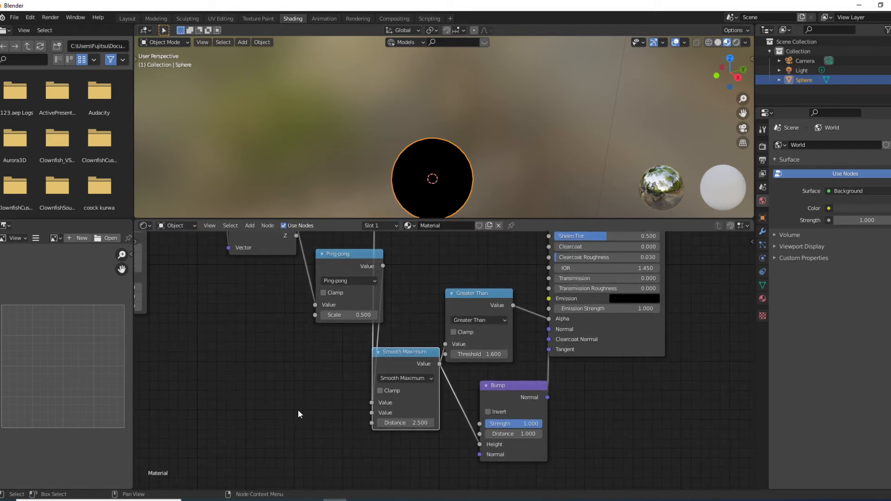
pyautogui.scroll(-2, 284, 392)
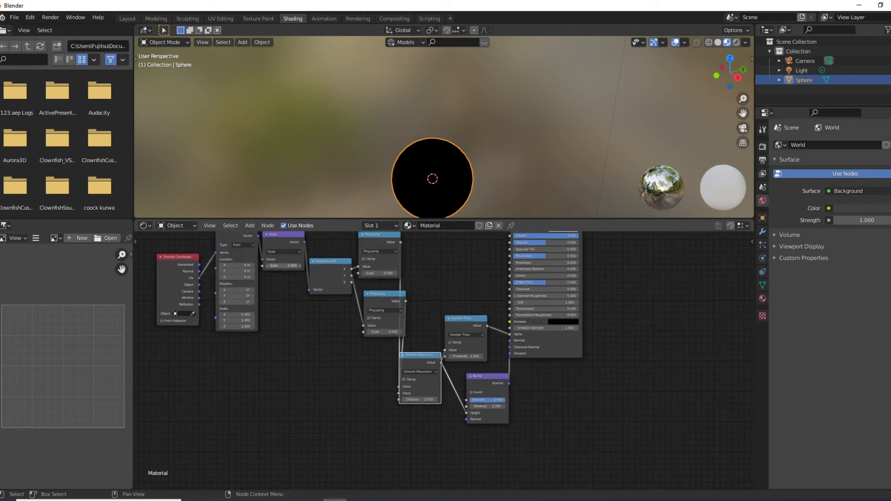
pyautogui.moveTo(281, 266); pyautogui.dragTo(283, 266)
# Step: View the sphere from the left in Rendered shading and deselect it
pyautogui.click(722, 68)
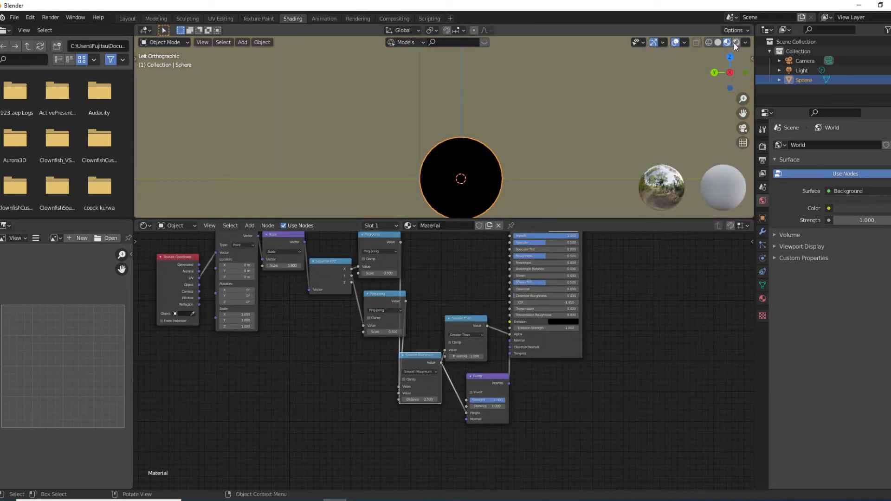
pyautogui.click(736, 42)
pyautogui.click(541, 146)
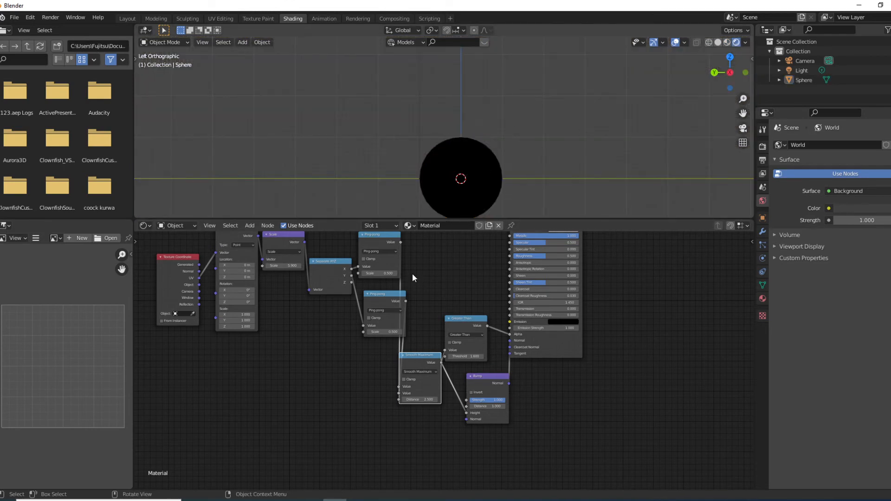
# Step: Rearrange the Mapping, Scale, both Ping-pong and Greater Than nodes into a more spaced-out layout
pyautogui.scroll(4, 330, 321)
pyautogui.scroll(-4, 299, 346)
pyautogui.moveTo(312, 361); pyautogui.dragTo(399, 433, button='middle')
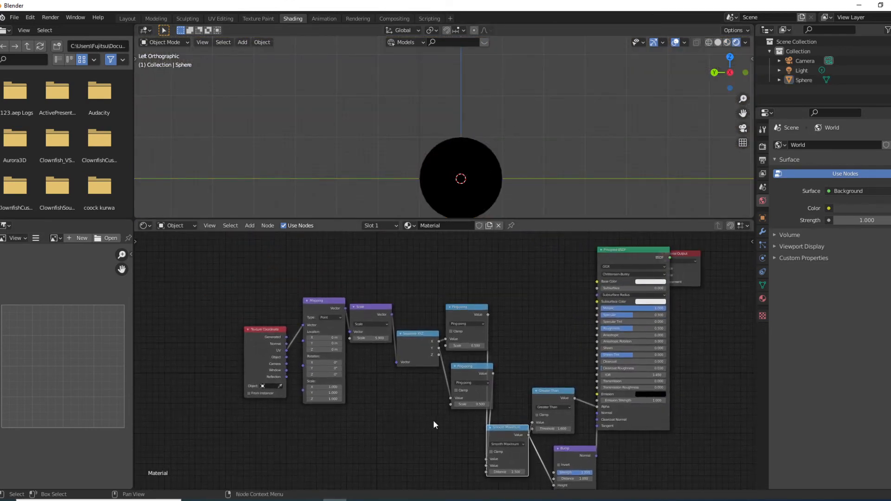
pyautogui.scroll(3, 388, 369)
pyautogui.moveTo(253, 269); pyautogui.dragTo(241, 302)
pyautogui.click(330, 283)
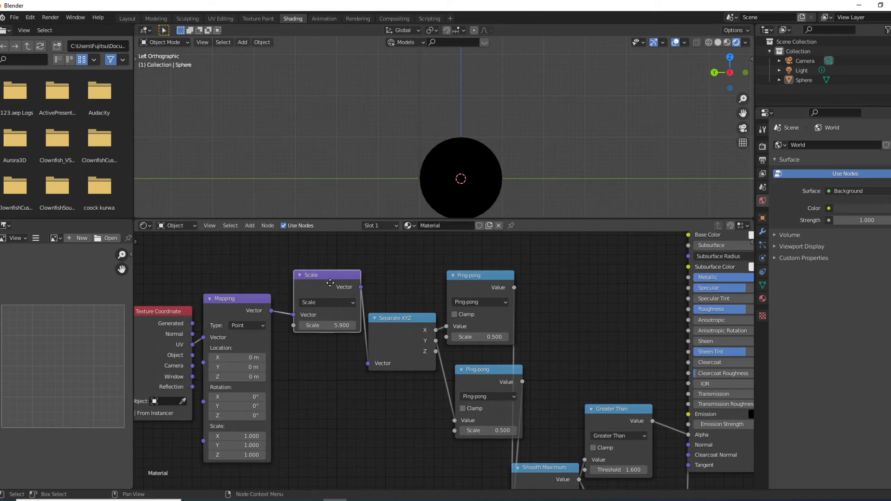
pyautogui.moveTo(330, 283); pyautogui.dragTo(315, 304)
pyautogui.moveTo(468, 297); pyautogui.dragTo(499, 280)
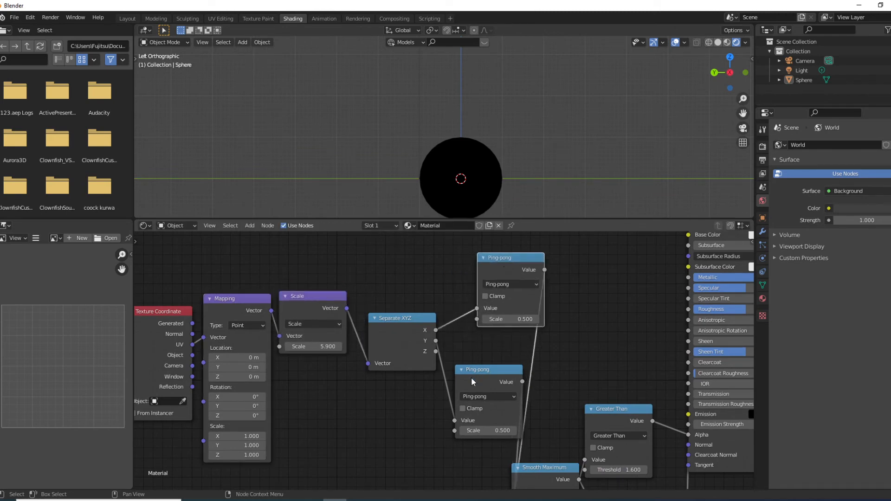
pyautogui.moveTo(473, 382); pyautogui.dragTo(477, 359)
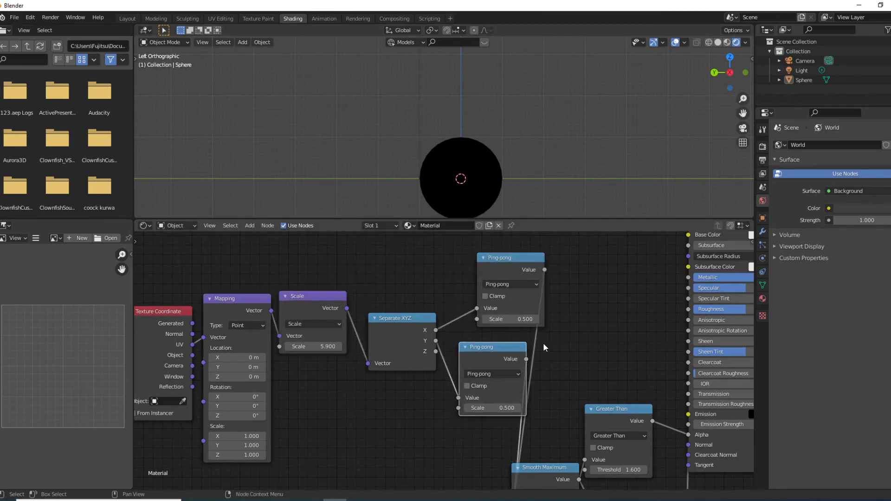
pyautogui.scroll(-1, 594, 435)
pyautogui.moveTo(620, 410); pyautogui.dragTo(645, 352)
# Step: Set the Greater Than threshold to 1.700 and the Scale node's scale value to 26.400
pyautogui.scroll(3, 735, 476)
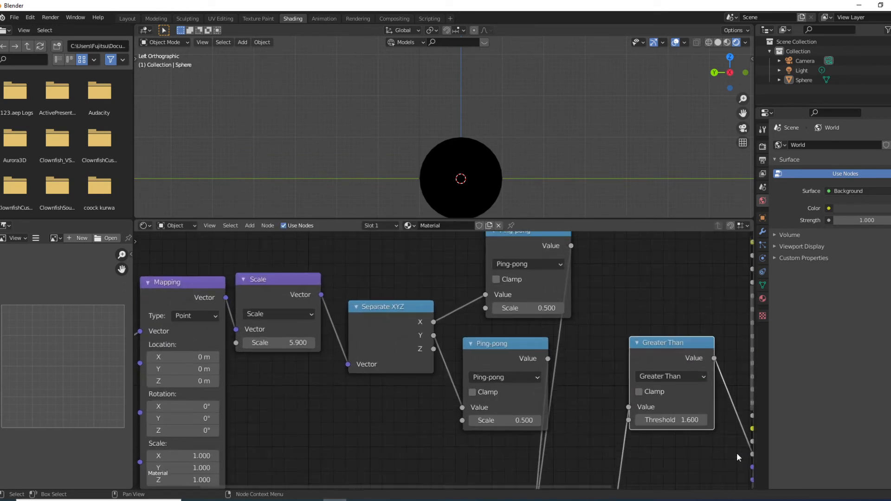
pyautogui.scroll(-3, 729, 453)
pyautogui.scroll(3, 714, 459)
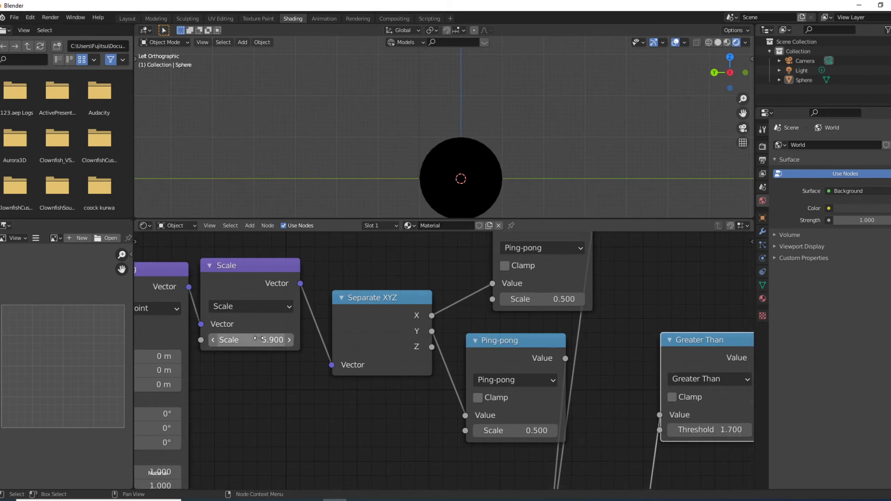
pyautogui.moveTo(251, 340); pyautogui.dragTo(288, 340)
pyautogui.scroll(-2, 647, 428)
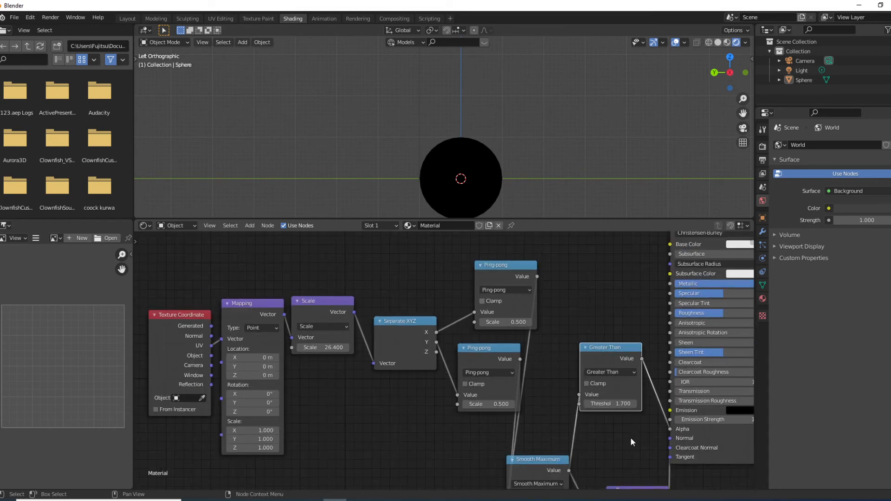
# Step: Move Smooth Maximum up between the lower Ping-pong and Greater Than nodes and set its Distance to 8.900
pyautogui.moveTo(541, 462); pyautogui.dragTo(557, 341)
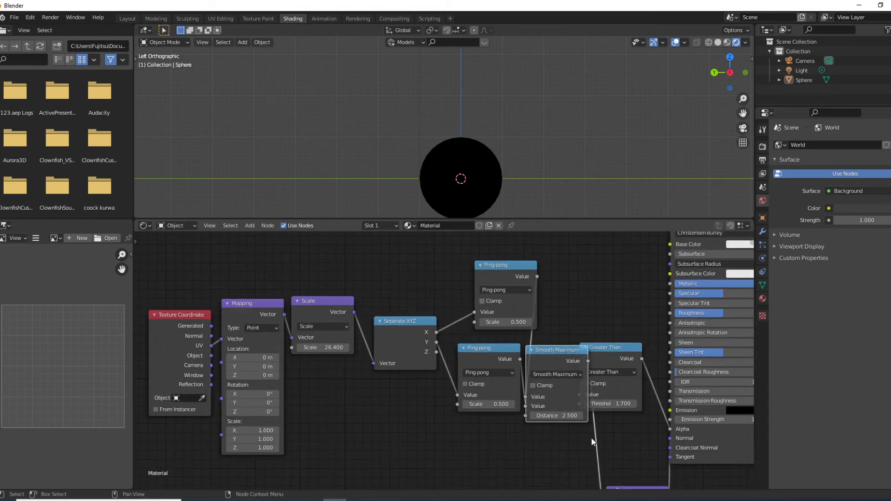
pyautogui.scroll(1, 591, 438)
pyautogui.moveTo(576, 430)
pyautogui.mouseDown()
pyautogui.moveTo(617, 431)
pyautogui.moveTo(603, 430)
pyautogui.mouseUp()
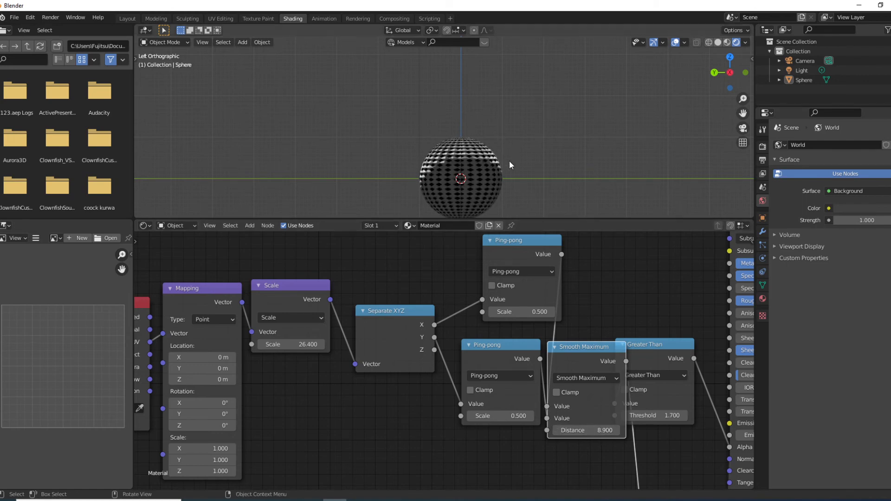
# Step: Fly in close to the sphere and back out to examine its diamond-shaped cut-out pattern from several distances and angles
pyautogui.scroll(3, 510, 162)
pyautogui.scroll(-1, 538, 157)
pyautogui.hotkey('shift', '`')
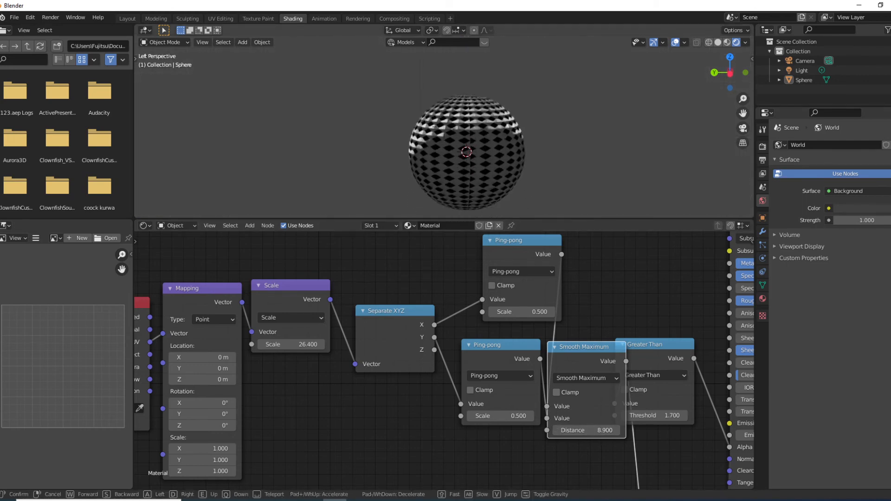
pyautogui.press('w')
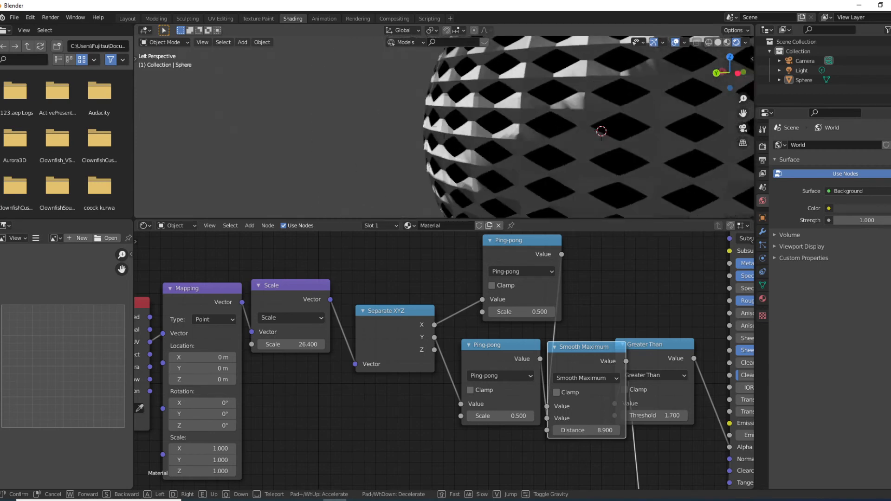
pyautogui.press('s')
pyautogui.press('w')
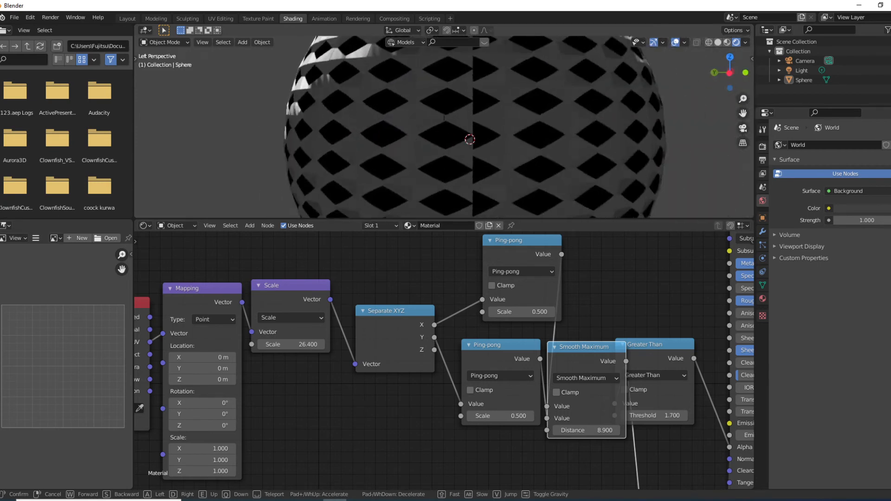
pyautogui.press('w')
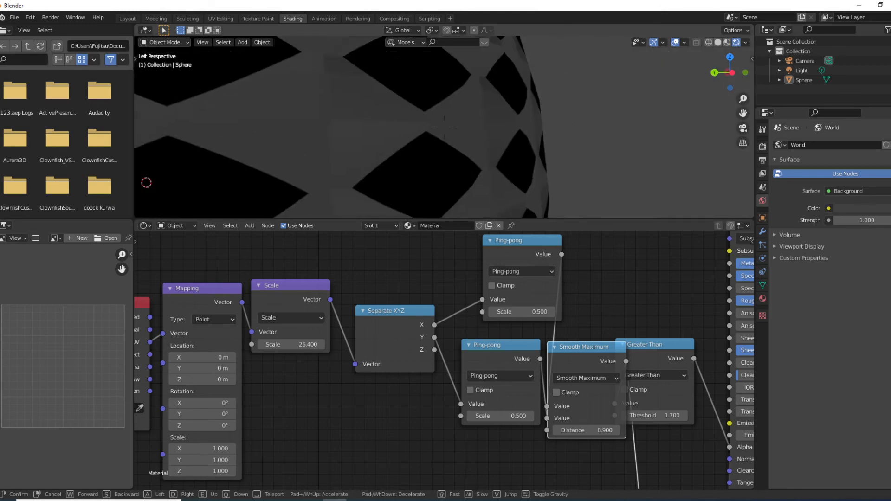
pyautogui.press('s')
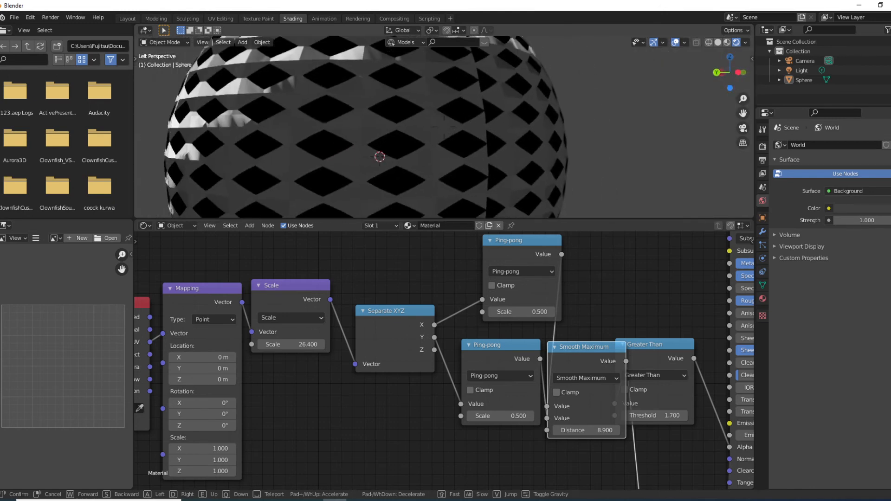
pyautogui.click(365, 70)
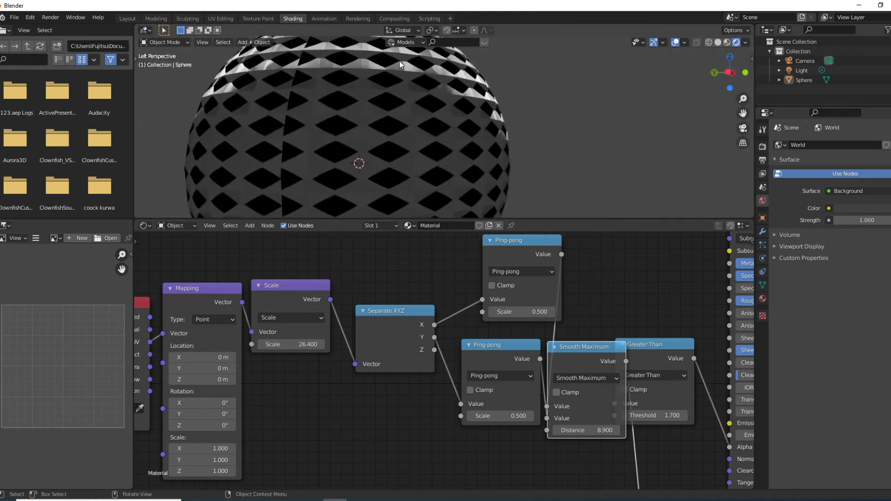
# Step: Spread out both Ping-pong nodes, Smooth Maximum and Greater Than so that none of them overlap
pyautogui.scroll(-1, 510, 376)
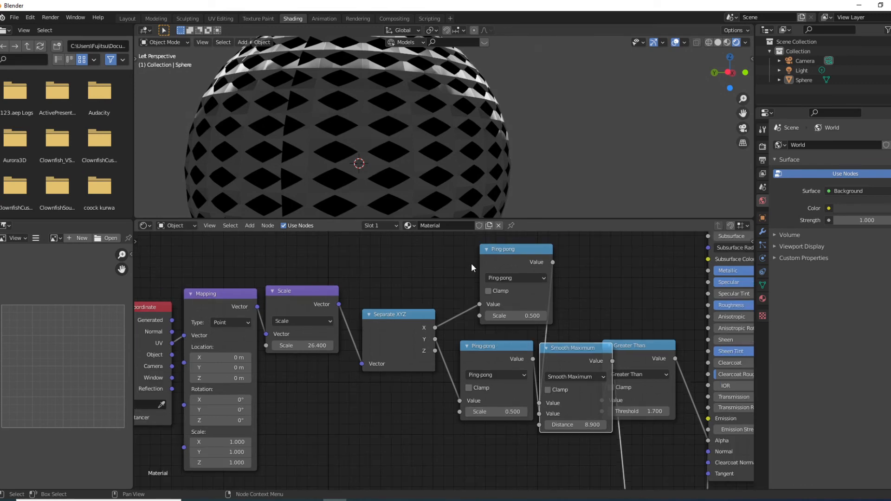
pyautogui.moveTo(500, 256); pyautogui.dragTo(465, 255)
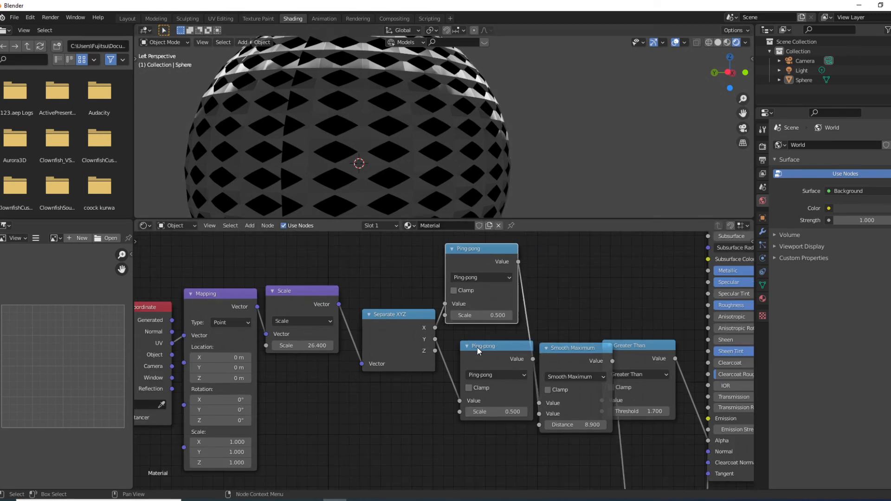
pyautogui.moveTo(477, 347); pyautogui.dragTo(452, 378)
pyautogui.moveTo(574, 348); pyautogui.dragTo(555, 359)
pyautogui.moveTo(637, 340); pyautogui.dragTo(656, 318)
# Step: Set the Greater Than threshold to 1.800 and the Smooth Maximum distance to 8.500, keeping its current operation
pyautogui.moveTo(643, 387); pyautogui.dragTo(661, 388)
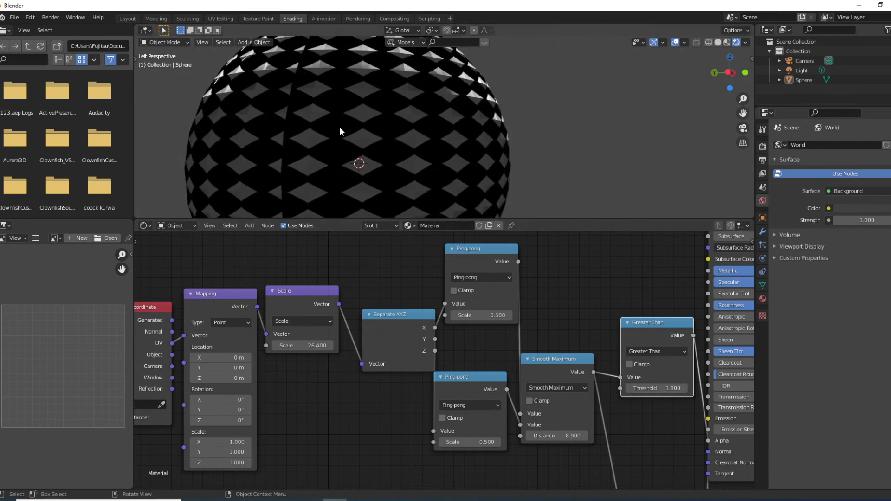
pyautogui.moveTo(554, 436)
pyautogui.mouseDown()
pyautogui.moveTo(573, 436)
pyautogui.moveTo(545, 435)
pyautogui.mouseUp()
pyautogui.click(563, 391)
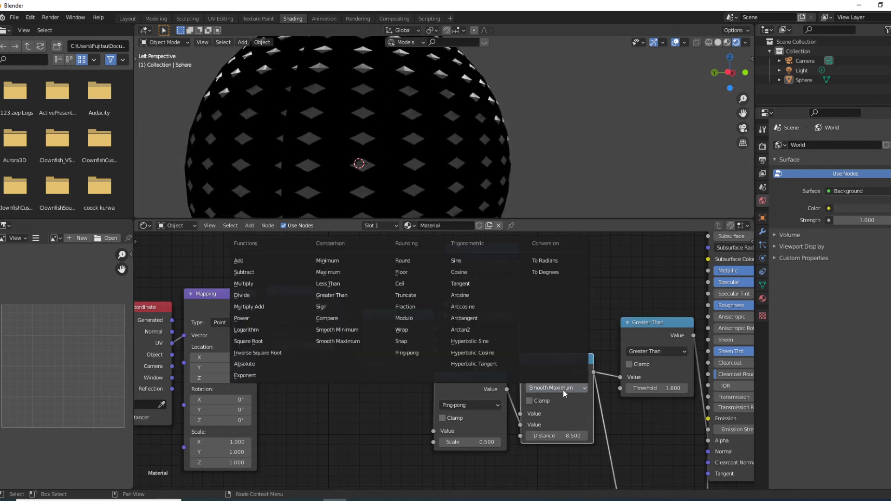
pyautogui.click(317, 439)
# Step: Set the Scale node's scale value to 17.000 and move Separate XYZ slightly down and closer to it
pyautogui.moveTo(297, 342); pyautogui.dragTo(251, 341)
pyautogui.moveTo(391, 325); pyautogui.dragTo(378, 340)
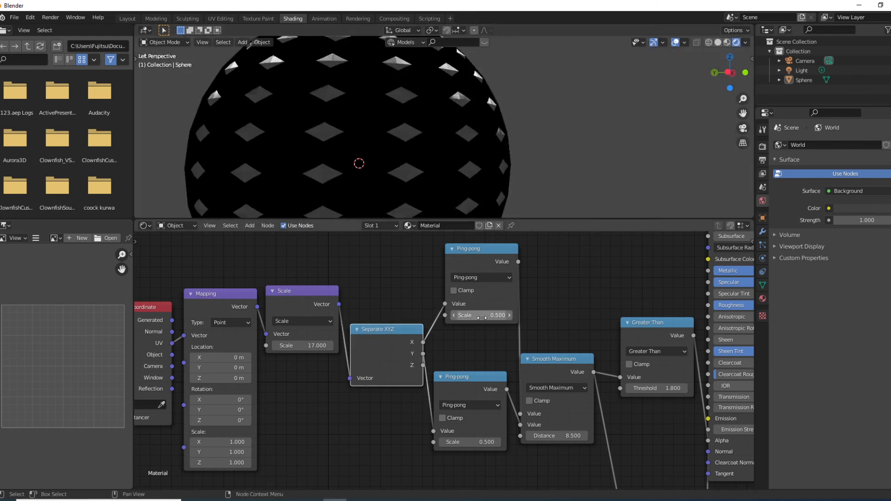
# Step: Try a scale of 0.100 on the upper Ping-pong node and undo that change
pyautogui.moveTo(481, 316)
pyautogui.mouseDown()
pyautogui.moveTo(493, 316)
pyautogui.moveTo(472, 316)
pyautogui.mouseUp()
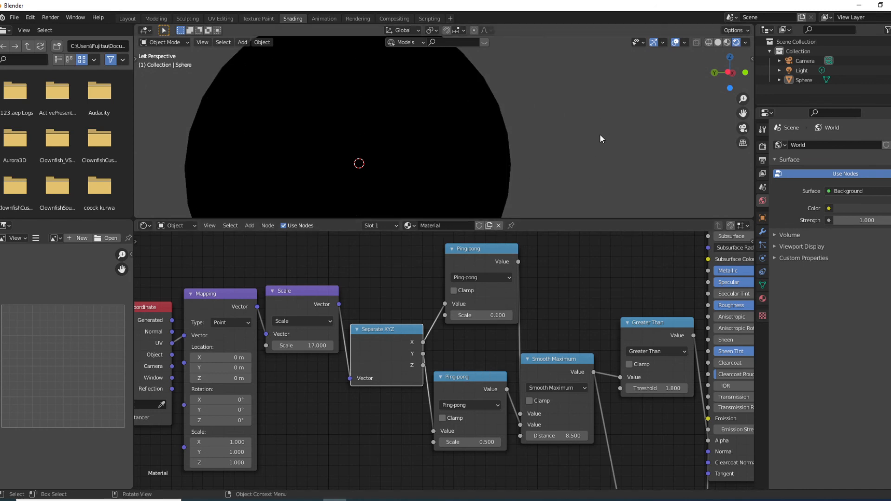
pyautogui.hotkey('ctrl', 'z')
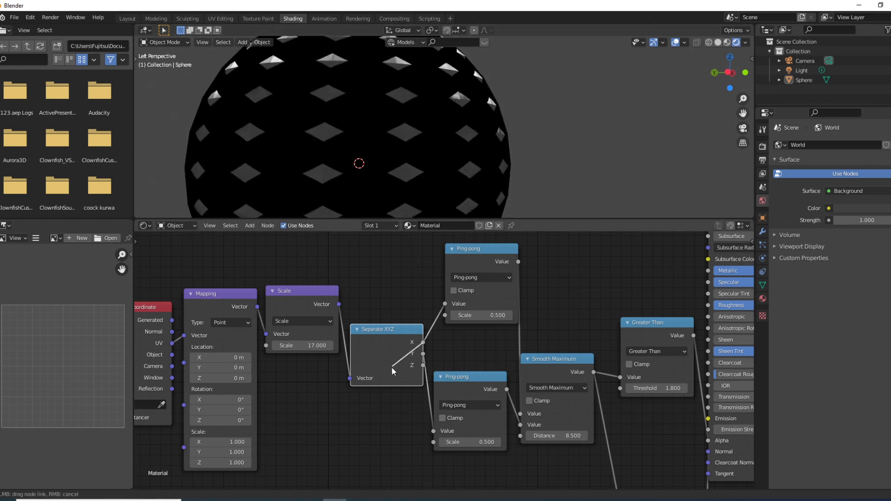
# Step: Move Smooth Maximum up toward the Greater Than node and set its Distance to 9.500
pyautogui.moveTo(555, 376); pyautogui.dragTo(577, 329)
pyautogui.click(605, 388)
pyautogui.moveTo(587, 389); pyautogui.dragTo(595, 389)
# Step: Tidy the node layout by placing Bump directly below Greater Than and shifting Smooth Maximum and the upper Ping-pong node slightly back
pyautogui.scroll(-3, 627, 434)
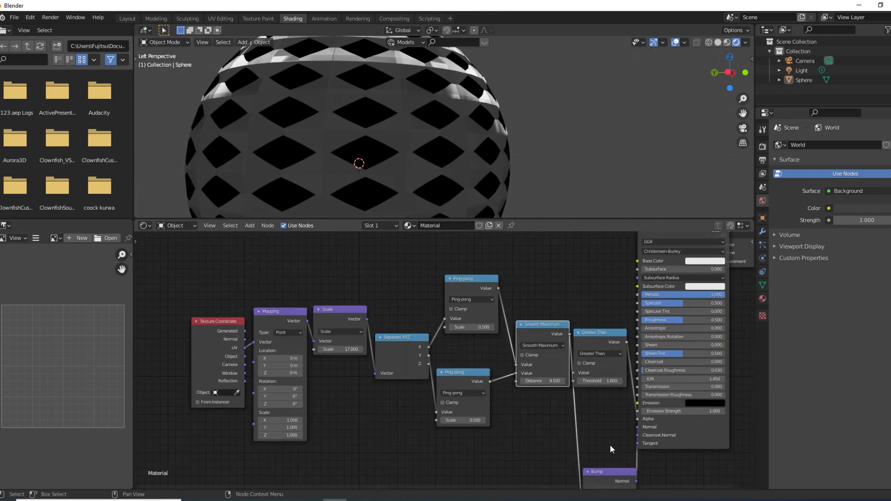
pyautogui.moveTo(569, 466); pyautogui.dragTo(574, 407)
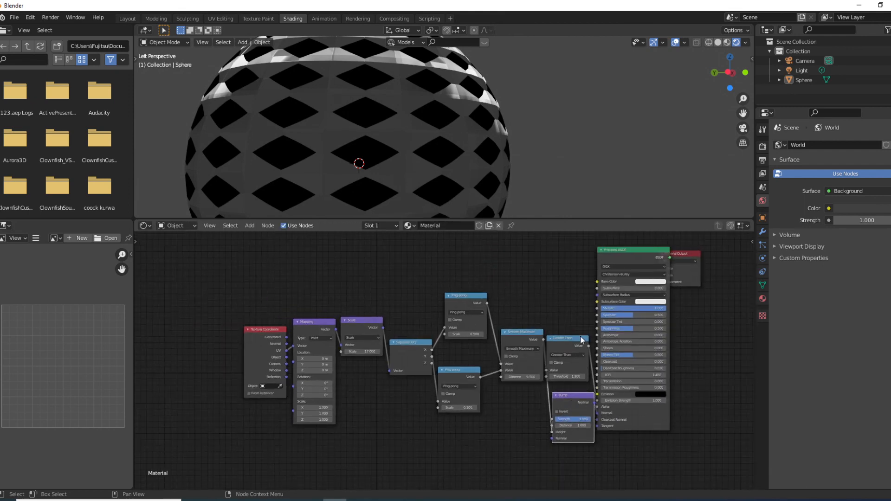
pyautogui.moveTo(521, 337); pyautogui.dragTo(515, 348)
pyautogui.moveTo(459, 302); pyautogui.dragTo(451, 303)
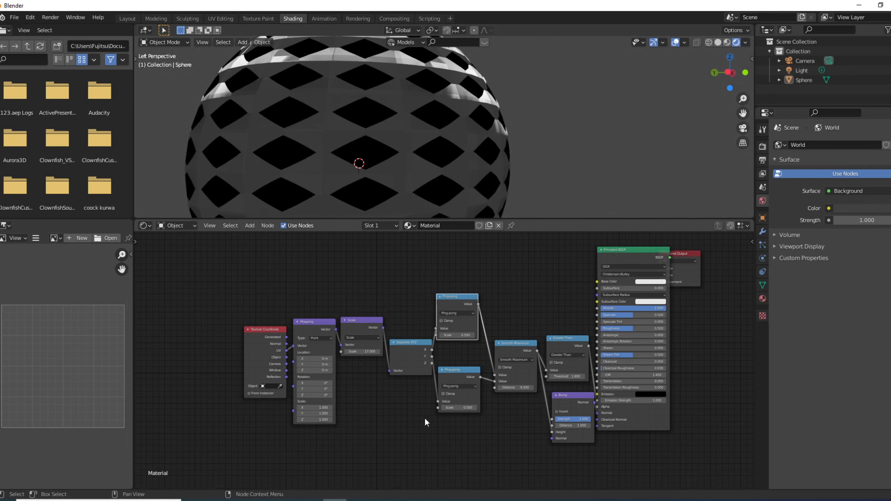
pyautogui.scroll(2, 560, 392)
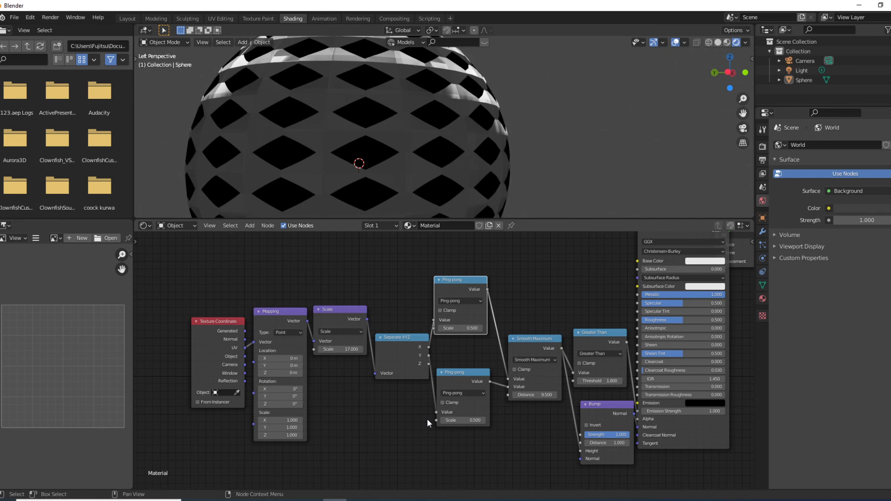
pyautogui.click(401, 422)
pyautogui.scroll(-3, 391, 425)
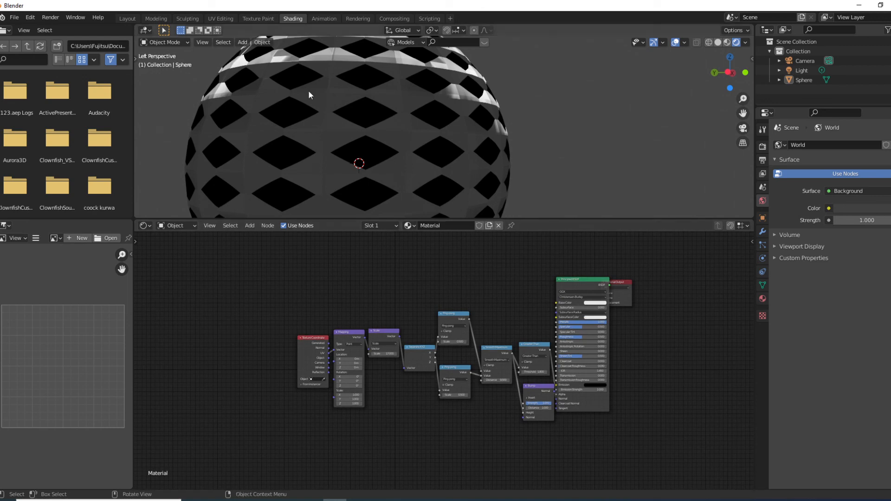
pyautogui.click(429, 500)
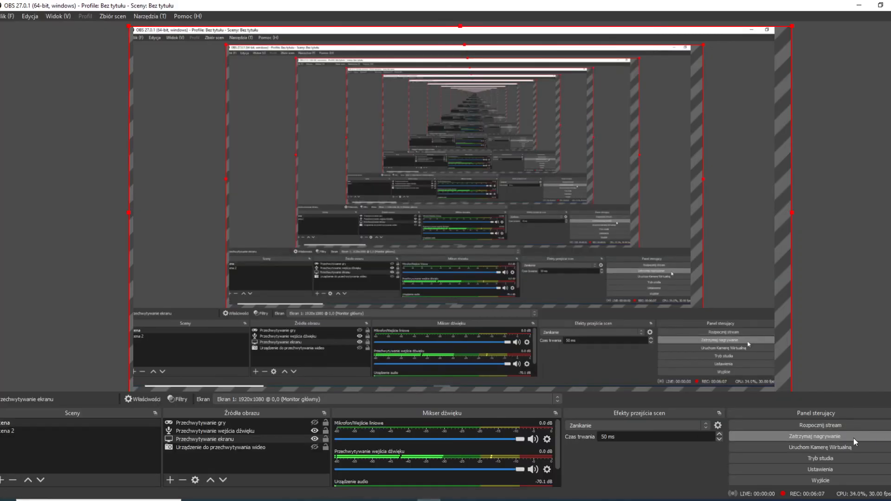